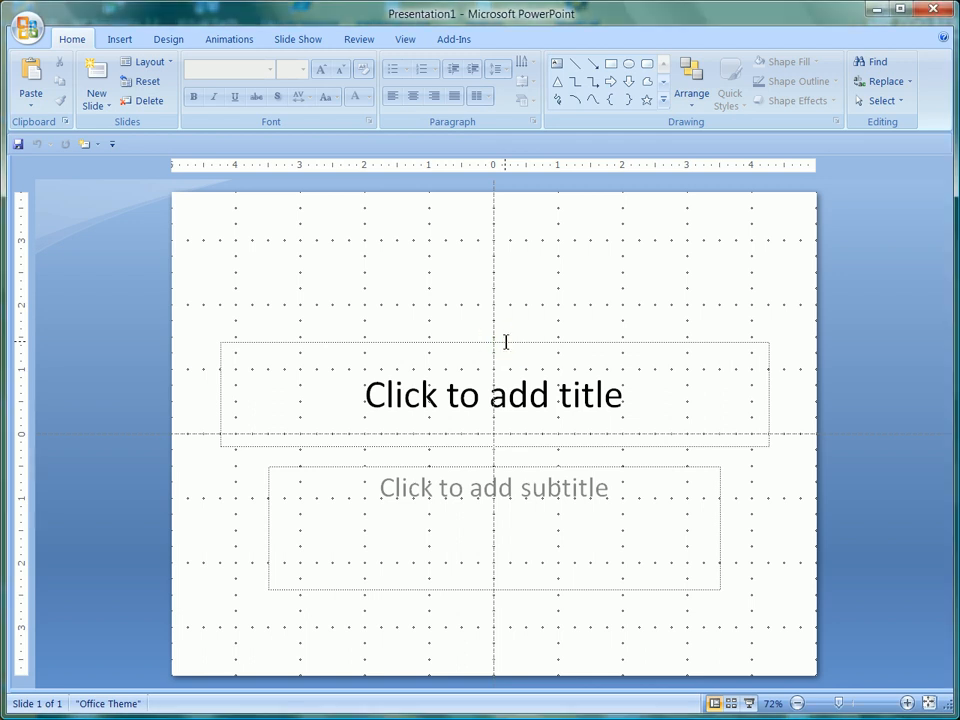
Step: Cut the title placeholder from the blank title slide
{"action": "left_click", "coordinate": [331, 296]}
{"action": "left_click", "coordinate": [284, 348]}
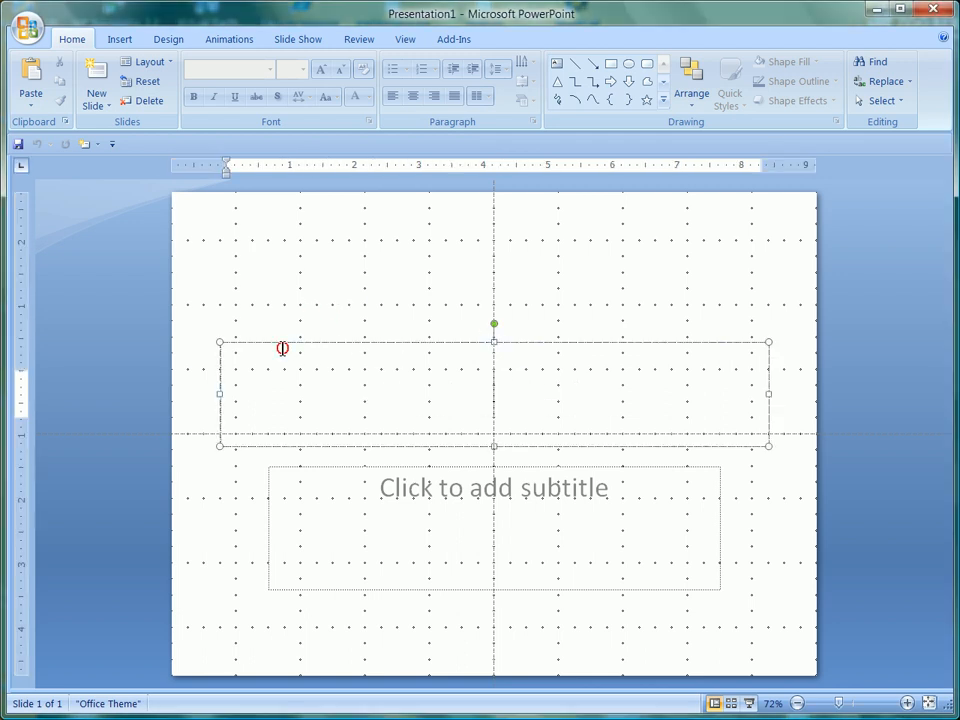
{"action": "right_click", "coordinate": [430, 344]}
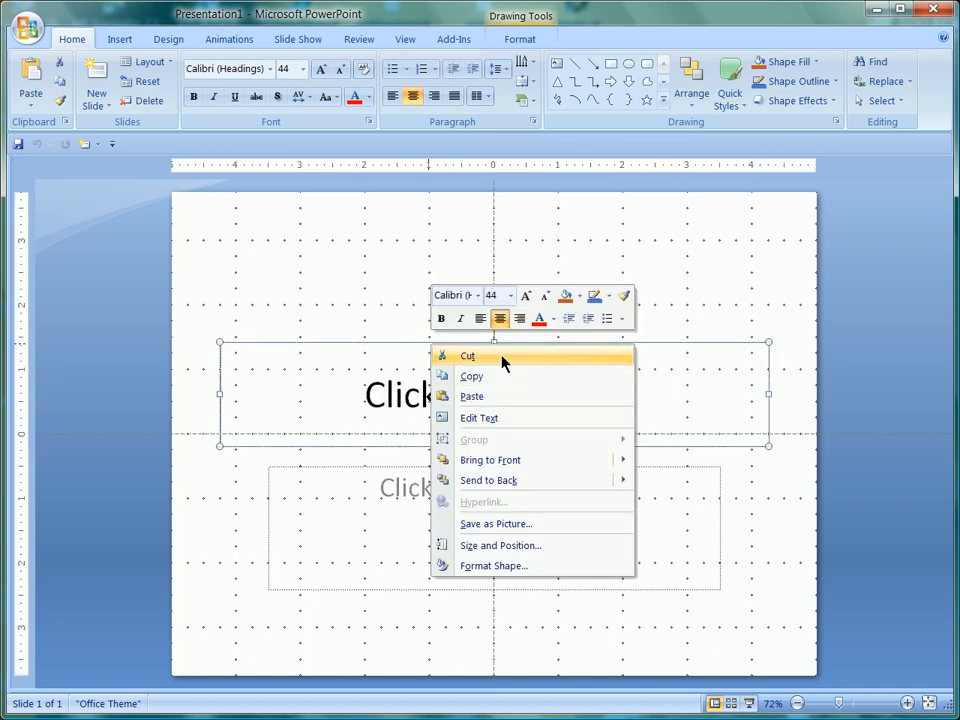
{"action": "left_click", "coordinate": [501, 359]}
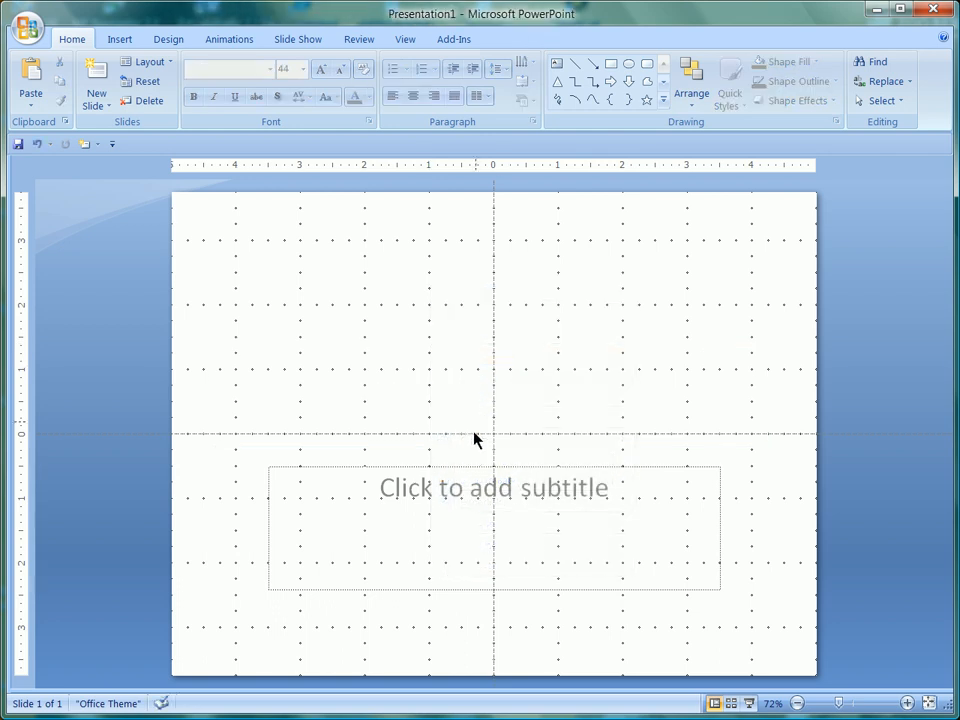
Step: Remove the subtitle placeholder from the slide by cutting it
{"action": "left_click", "coordinate": [455, 478]}
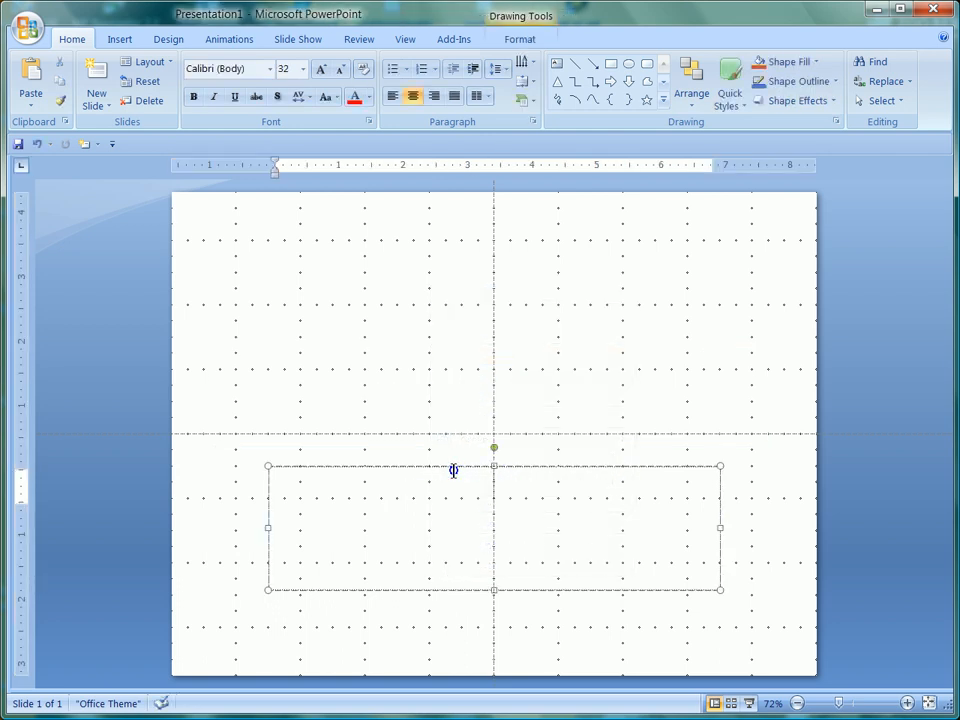
{"action": "right_click", "coordinate": [455, 474]}
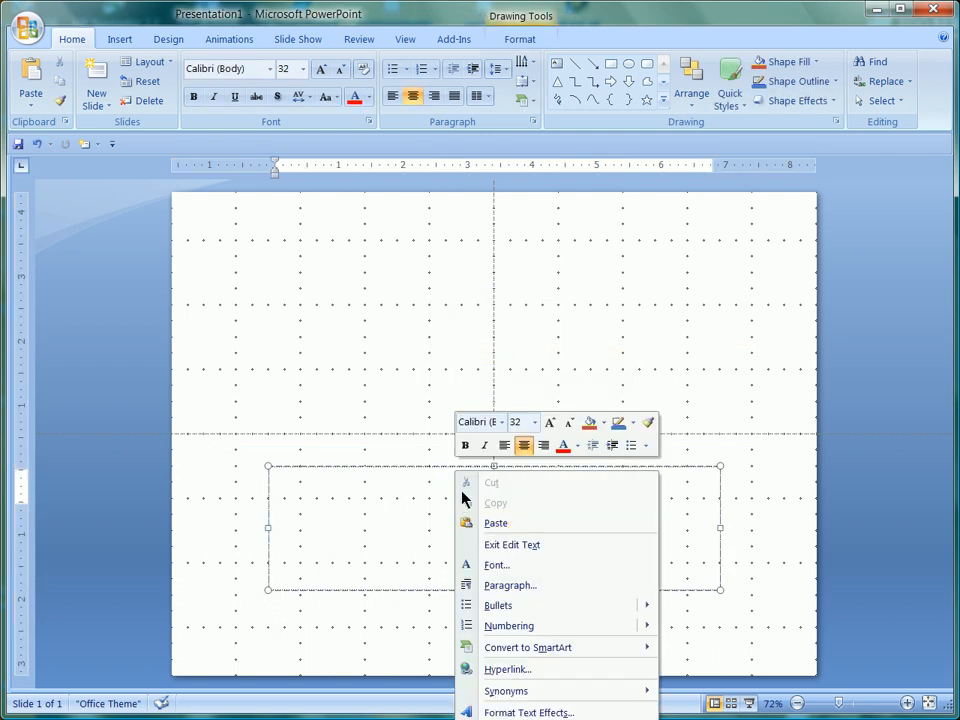
{"action": "left_click", "coordinate": [518, 523]}
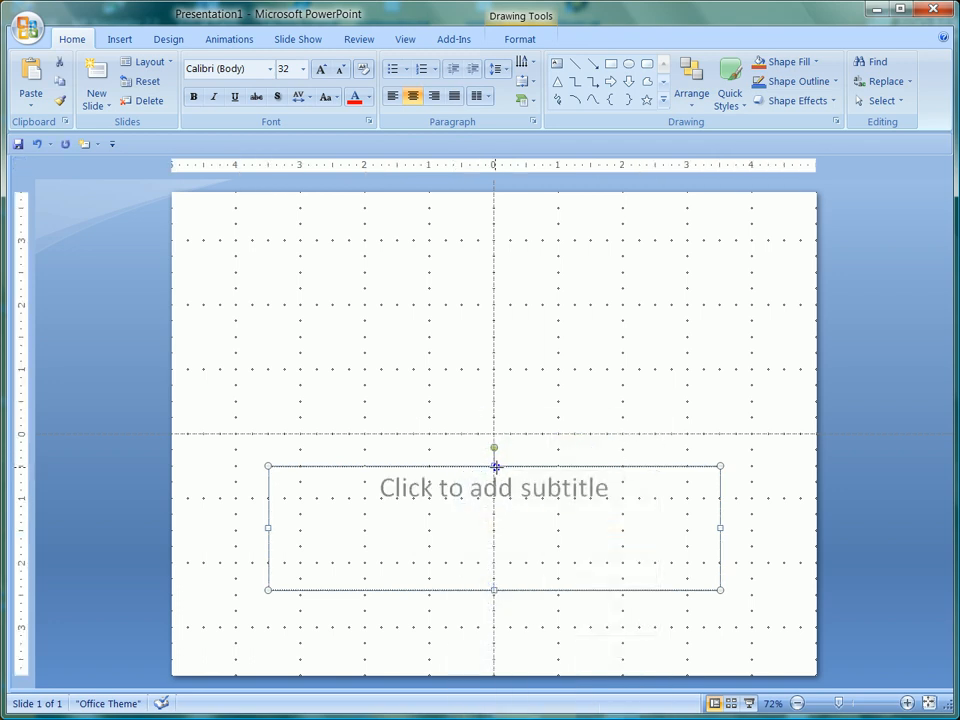
{"action": "right_click", "coordinate": [496, 470]}
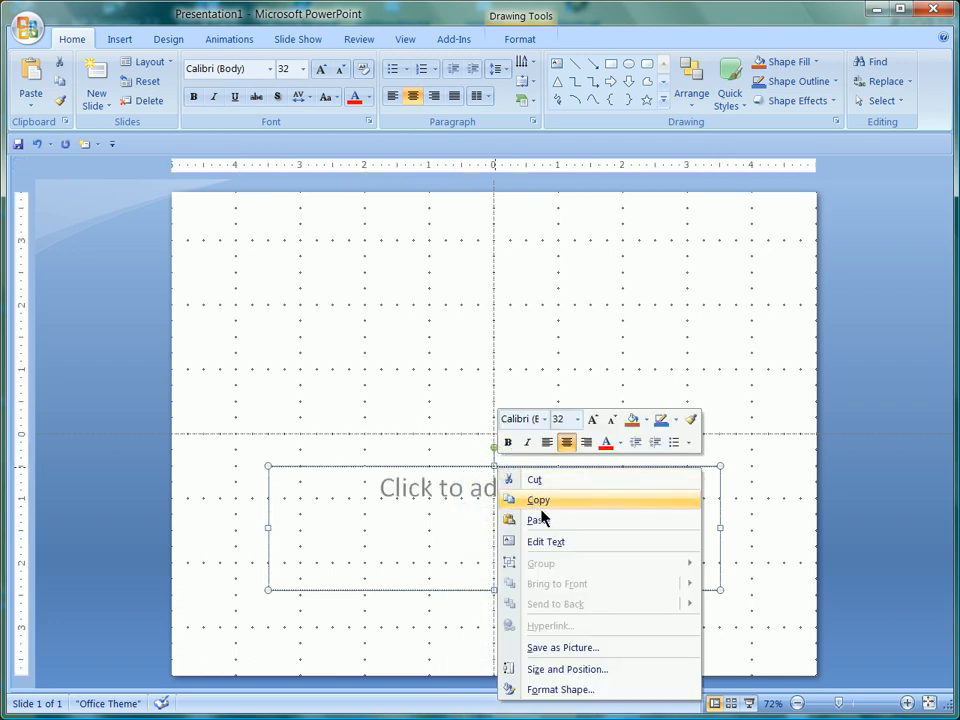
{"action": "left_click", "coordinate": [535, 480]}
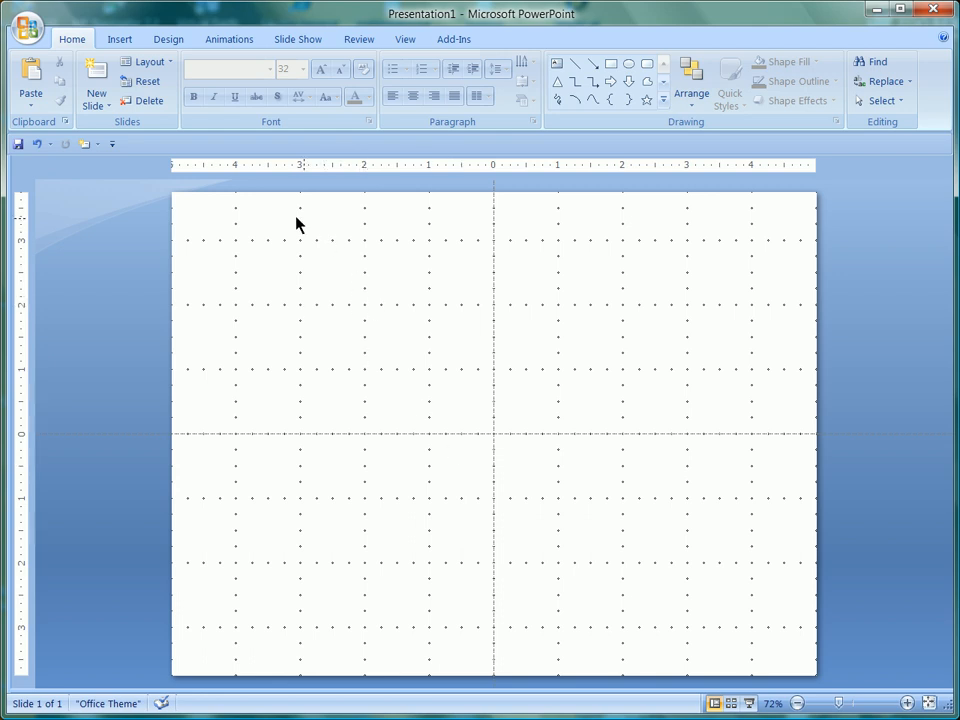
Step: Browse through each ribbon tab to review the available commands
{"action": "left_click", "coordinate": [125, 42]}
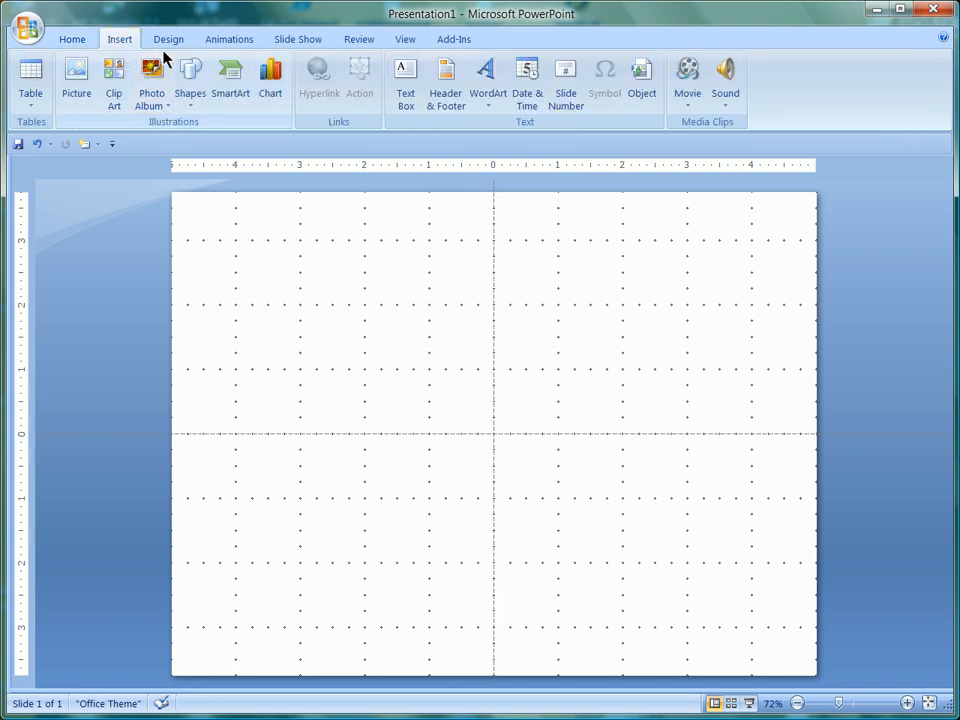
{"action": "left_click", "coordinate": [168, 40]}
{"action": "left_click", "coordinate": [229, 41]}
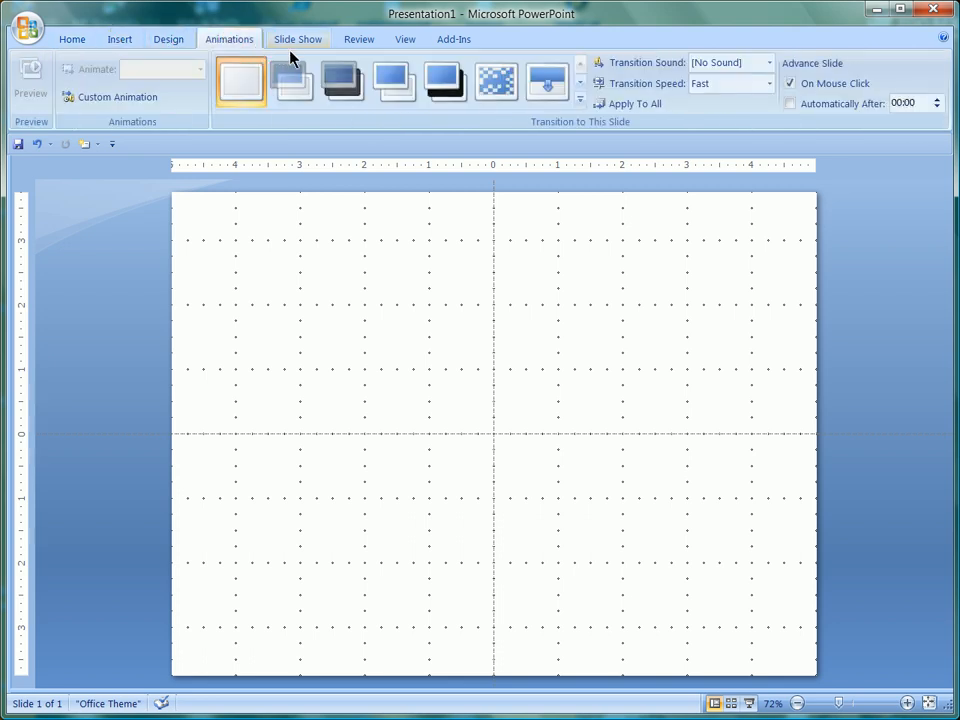
{"action": "left_click", "coordinate": [296, 45]}
{"action": "left_click", "coordinate": [356, 44]}
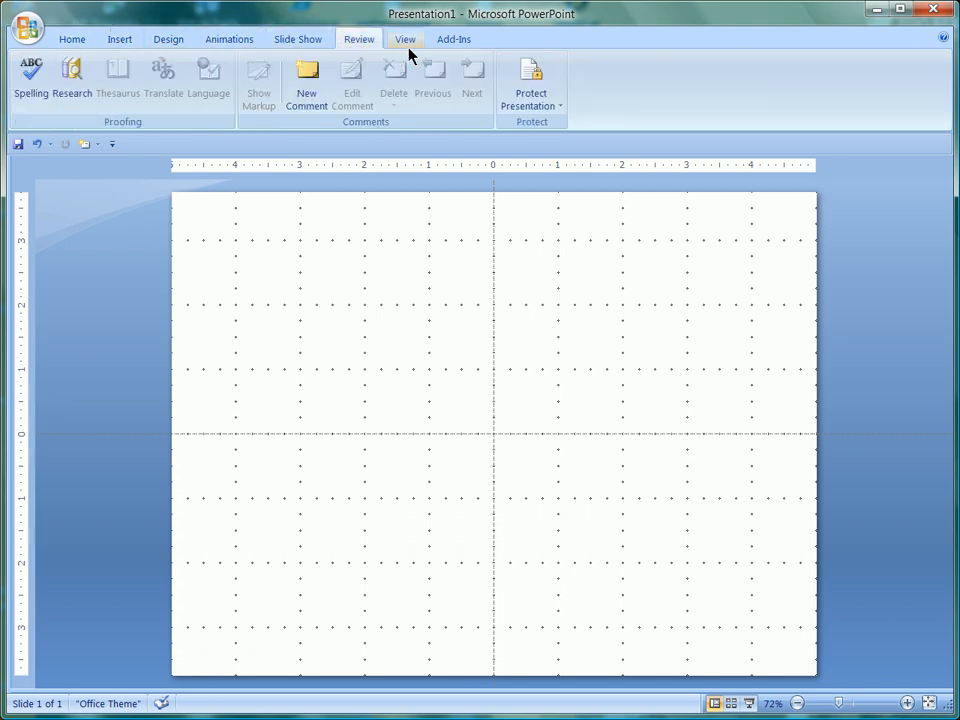
{"action": "left_click", "coordinate": [408, 44]}
{"action": "left_click", "coordinate": [443, 46]}
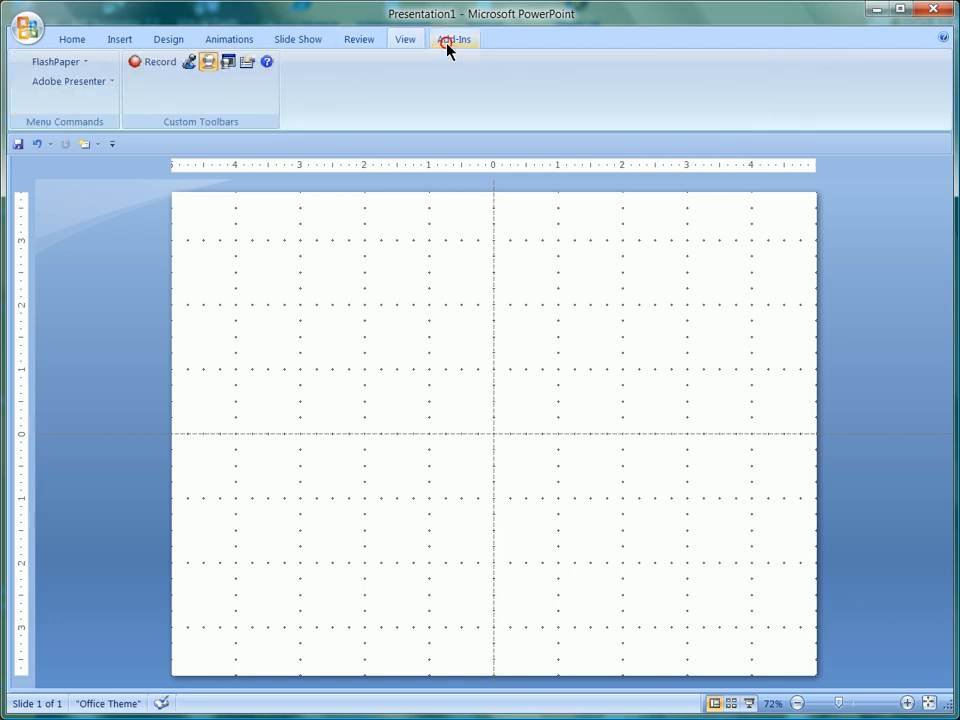
{"action": "left_click", "coordinate": [73, 45]}
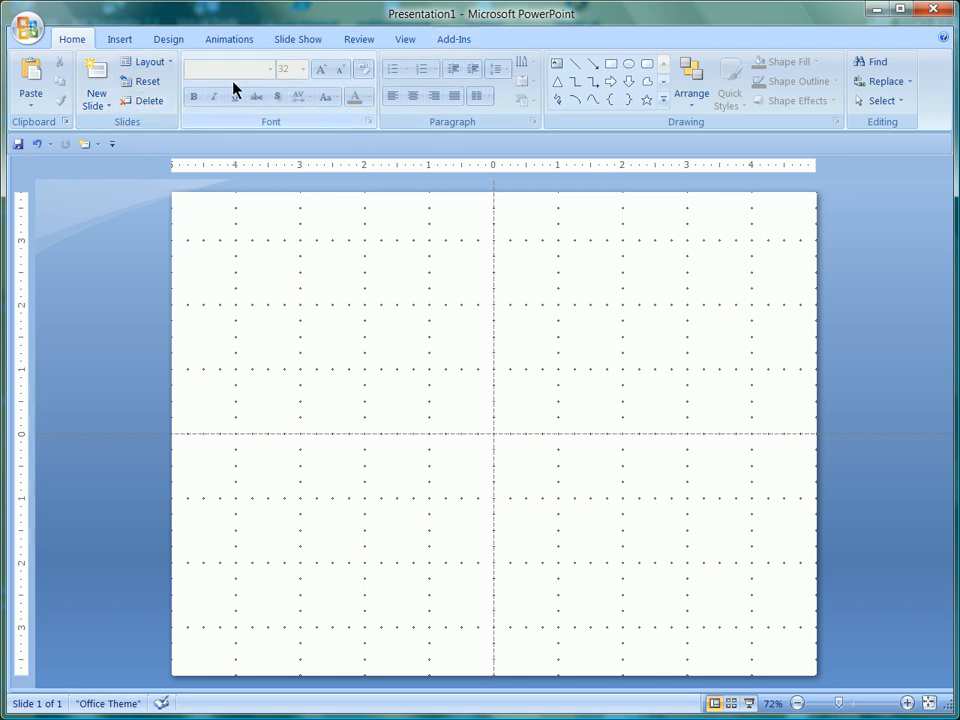
{"action": "left_click", "coordinate": [118, 40]}
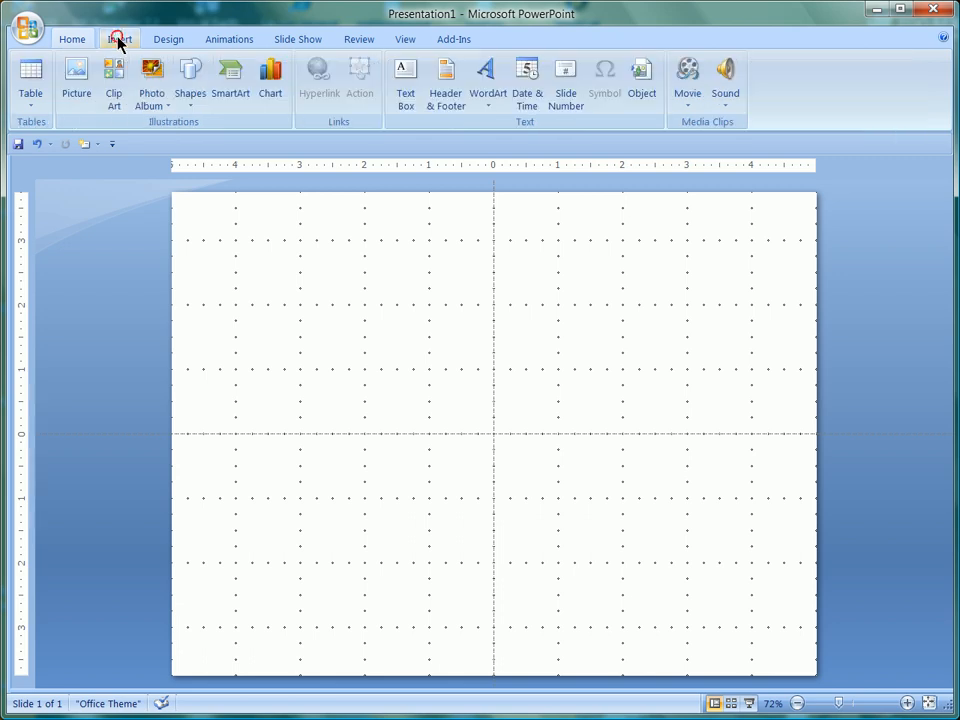
{"action": "left_click", "coordinate": [165, 44]}
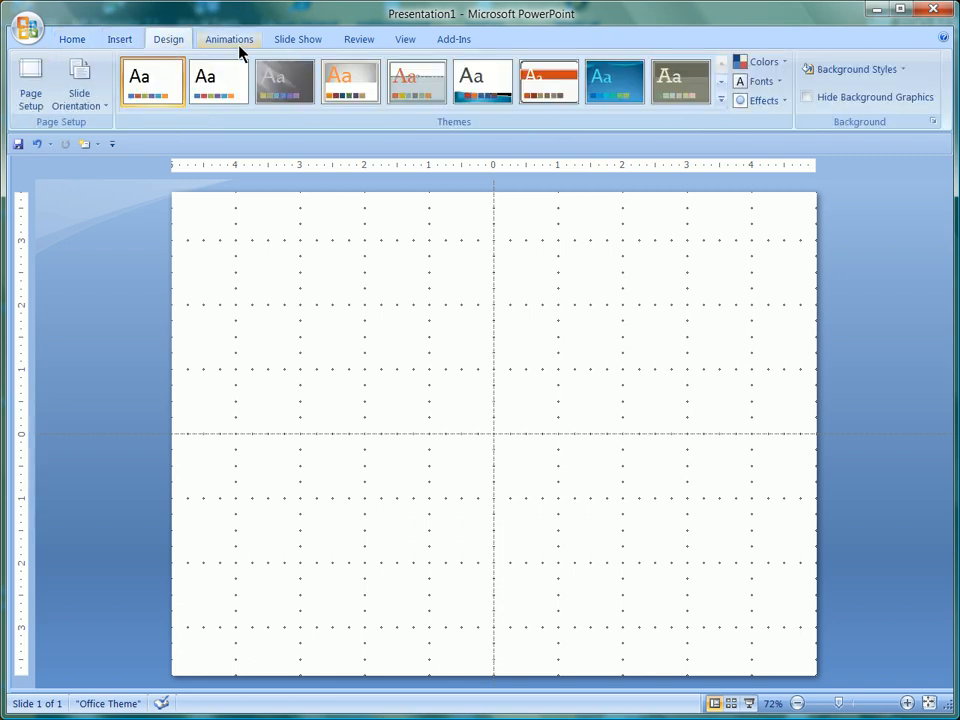
{"action": "left_click", "coordinate": [240, 41]}
{"action": "left_click", "coordinate": [305, 40]}
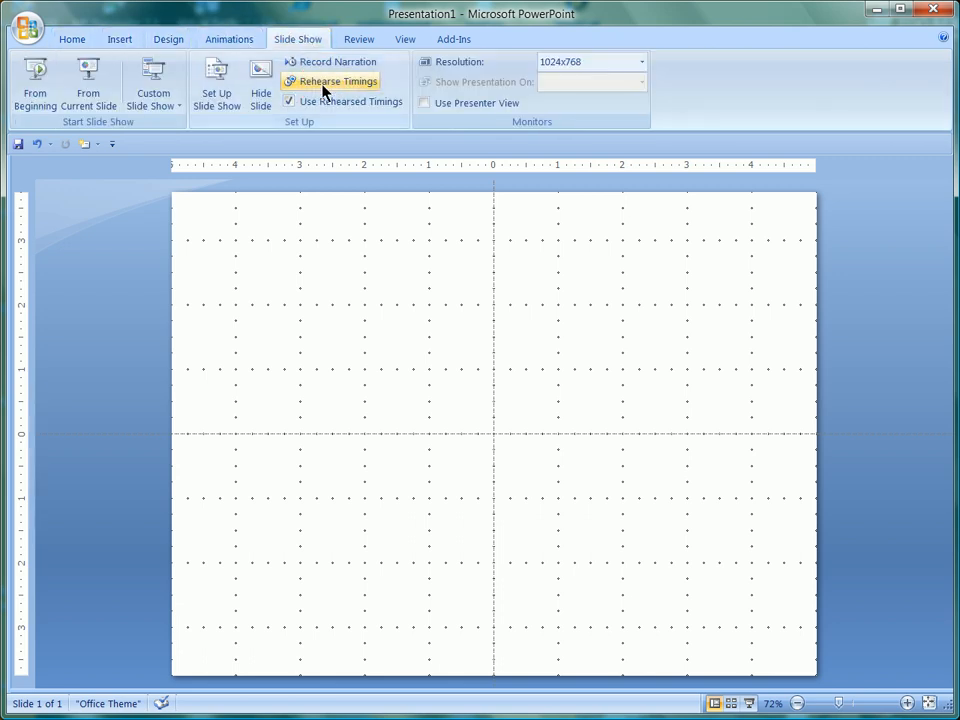
{"action": "left_click", "coordinate": [362, 38]}
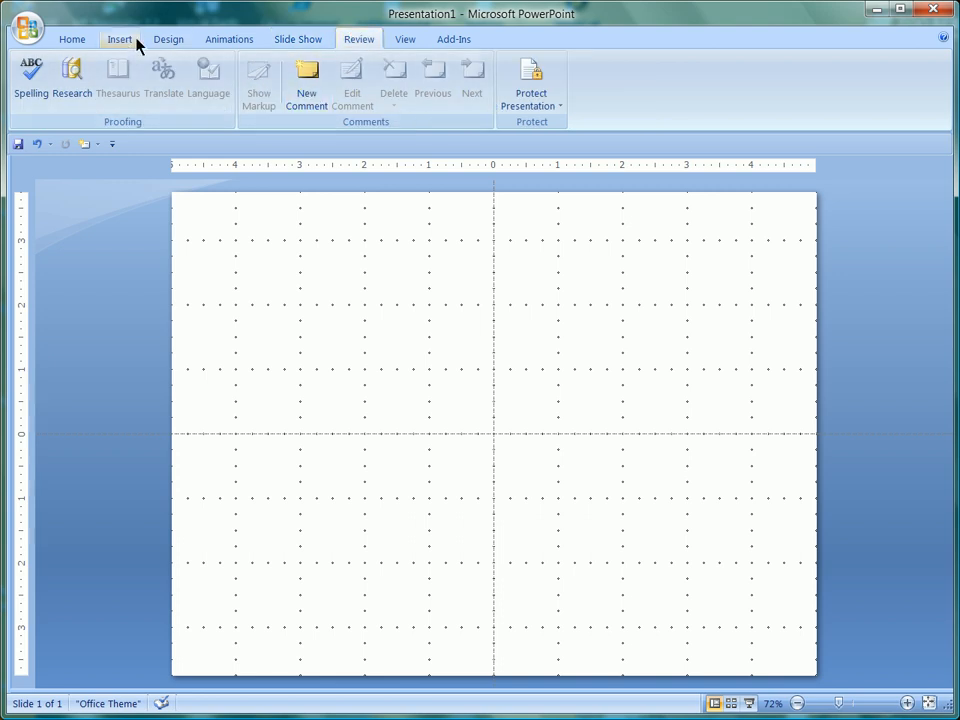
{"action": "left_click", "coordinate": [79, 41]}
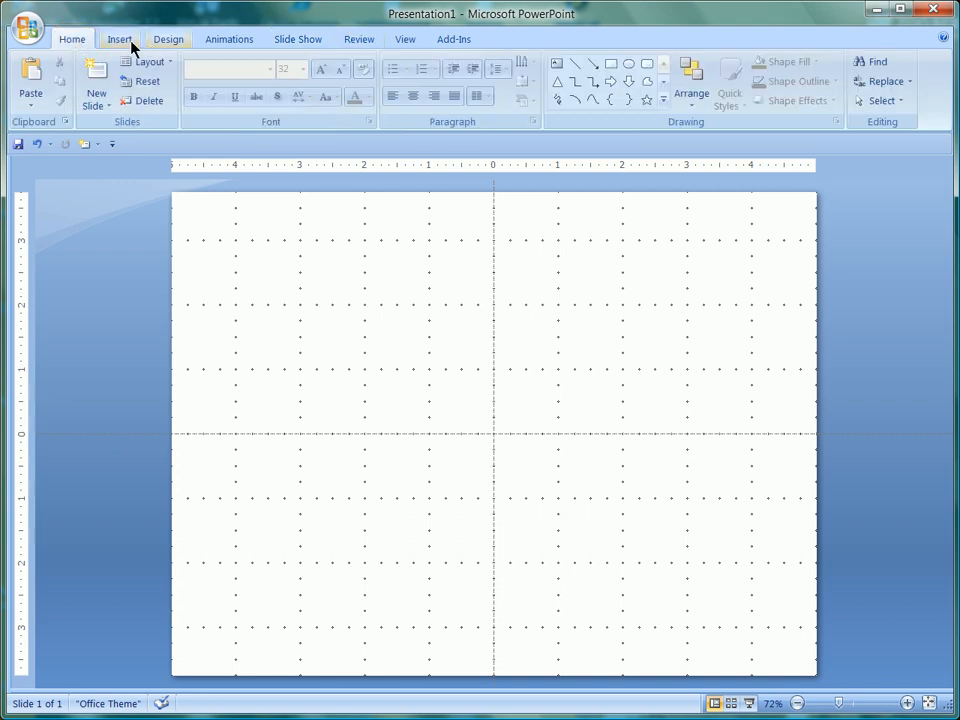
Step: Open the Clip Art pane's clip organizer and browse to the Buildings collection
{"action": "left_click", "coordinate": [130, 42]}
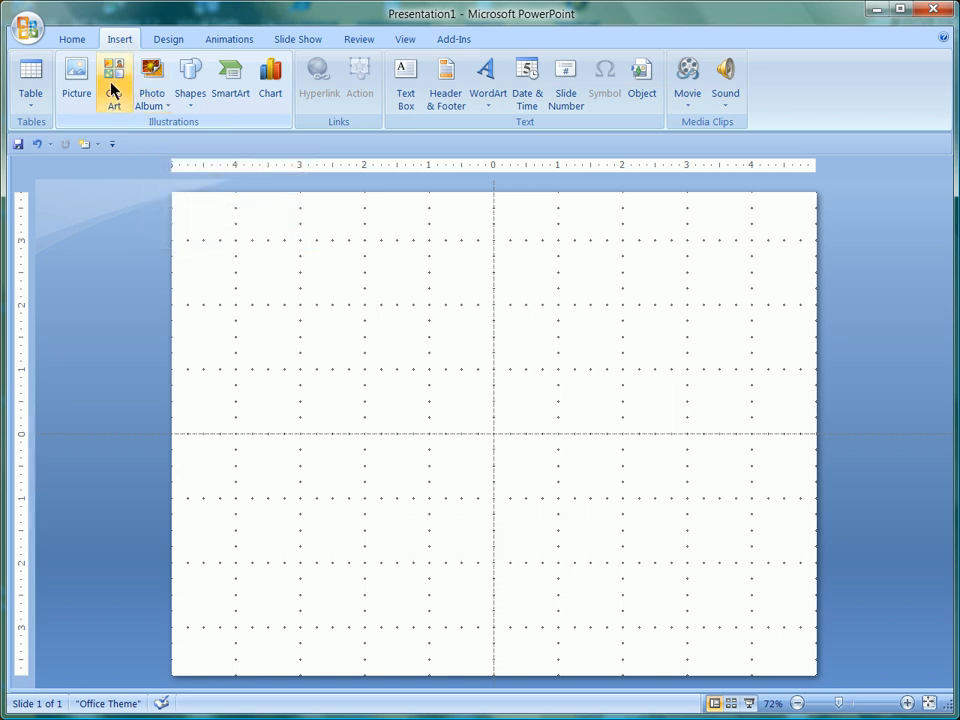
{"action": "left_click", "coordinate": [111, 88]}
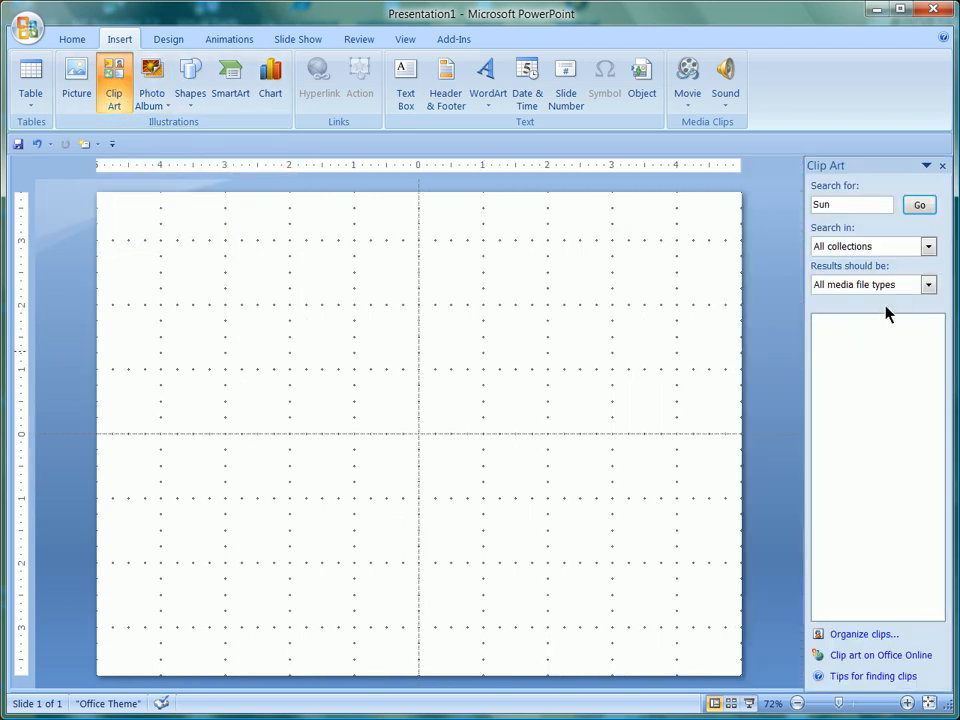
{"action": "left_click", "coordinate": [858, 636]}
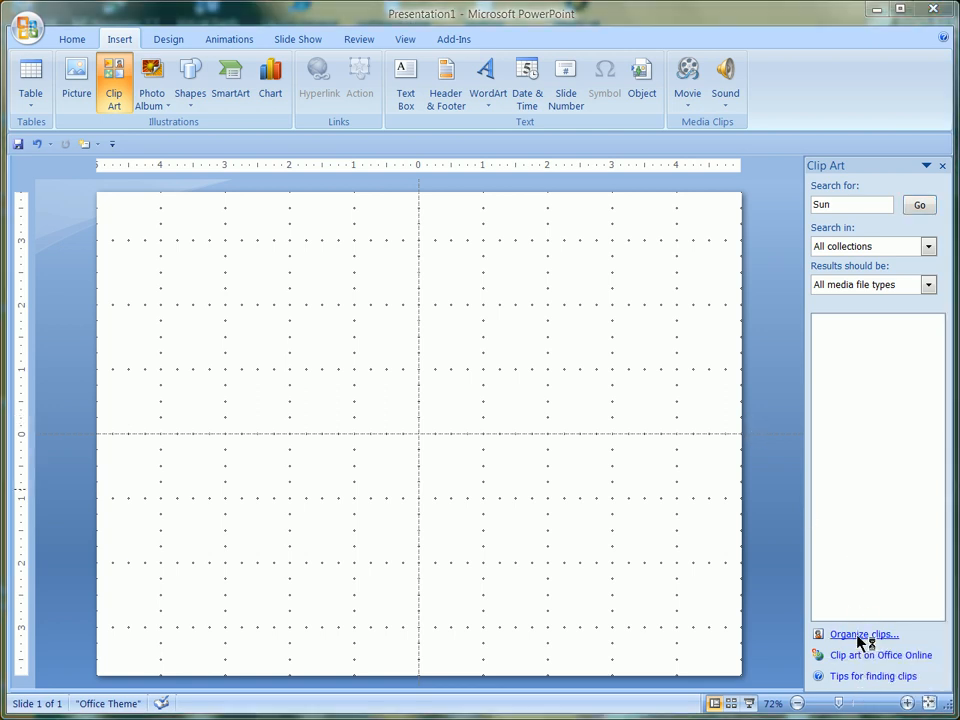
{"action": "left_click_drag", "start_coordinate": [184, 462], "coordinate": [158, 201]}
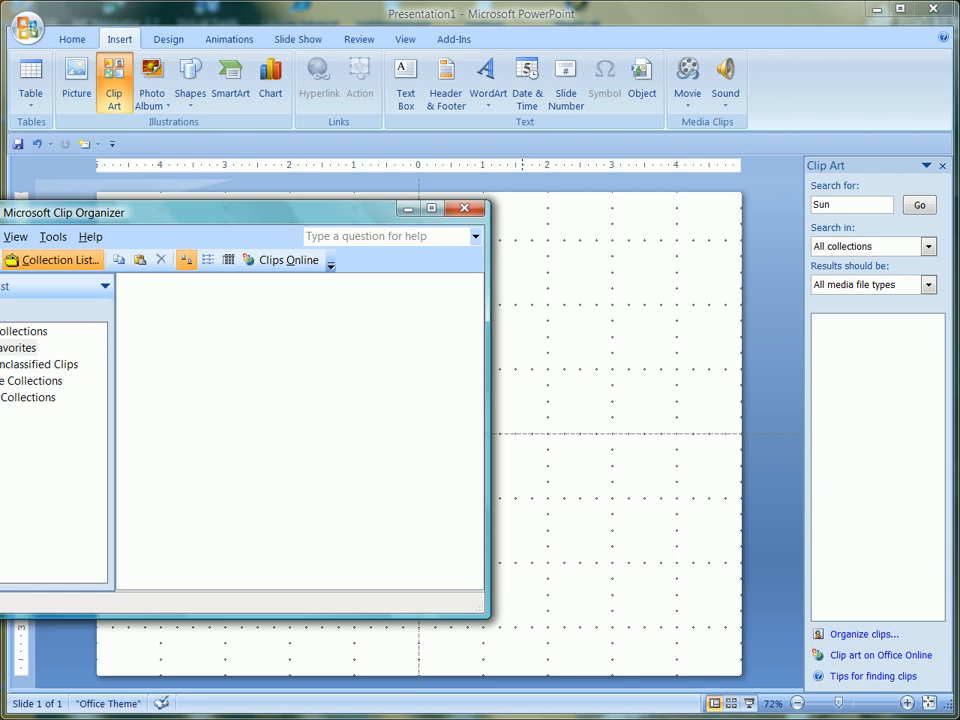
{"action": "left_click", "coordinate": [0, 381]}
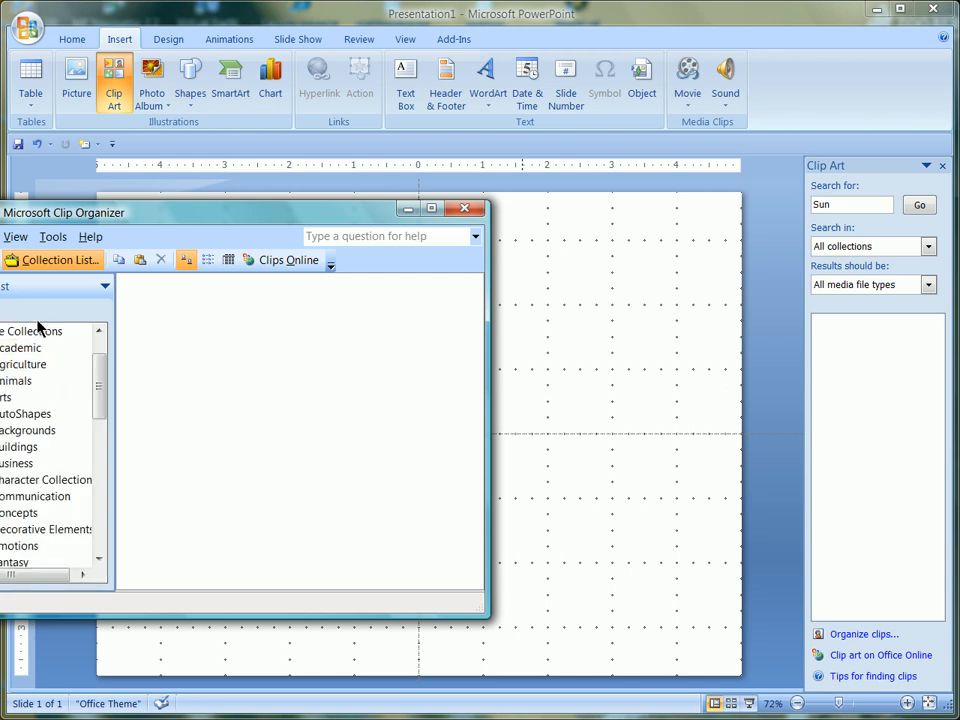
{"action": "left_click_drag", "start_coordinate": [15, 213], "coordinate": [25, 340]}
{"action": "left_click", "coordinate": [6, 570]}
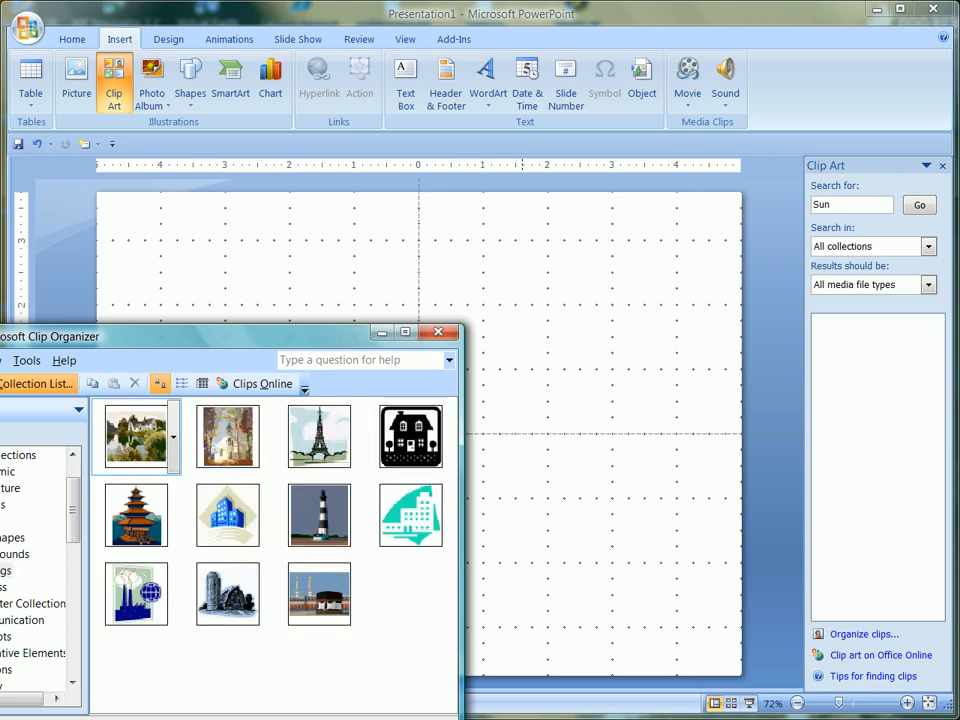
Step: Insert the pagoda and blue office-building clip art into the slide's upper half
{"action": "left_click_drag", "start_coordinate": [140, 533], "coordinate": [598, 343]}
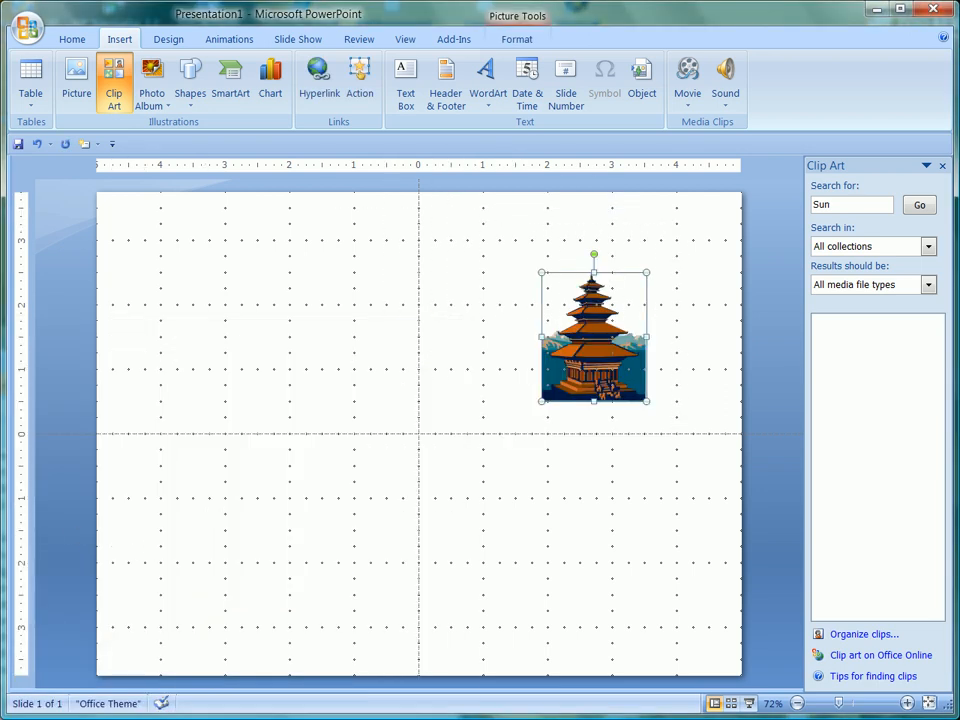
{"action": "key", "text": "alt+Tab"}
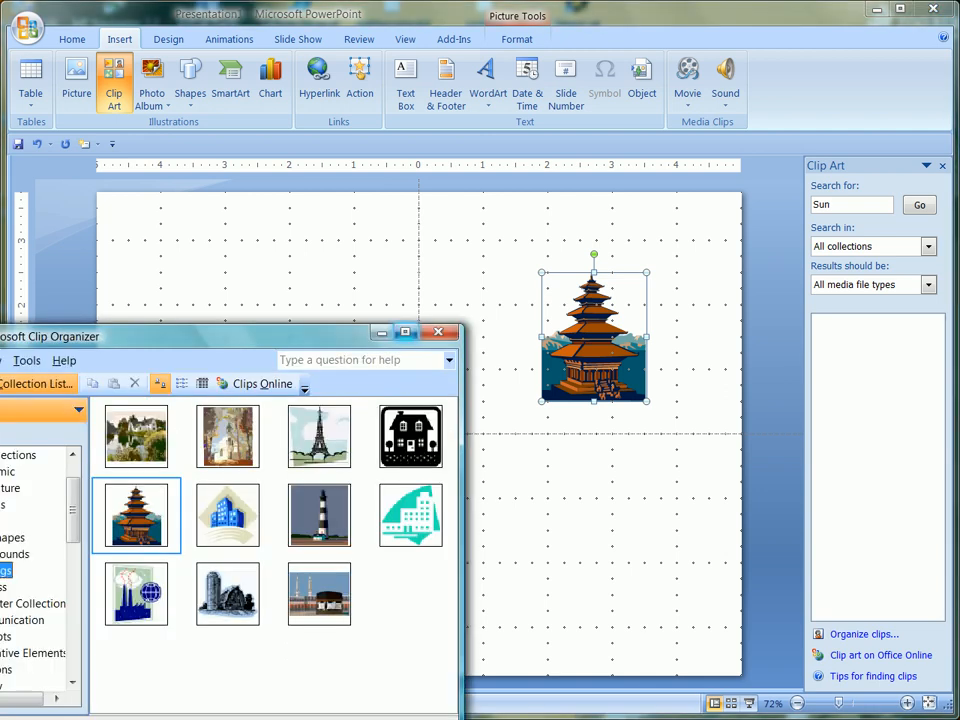
{"action": "left_click_drag", "start_coordinate": [232, 529], "coordinate": [367, 284]}
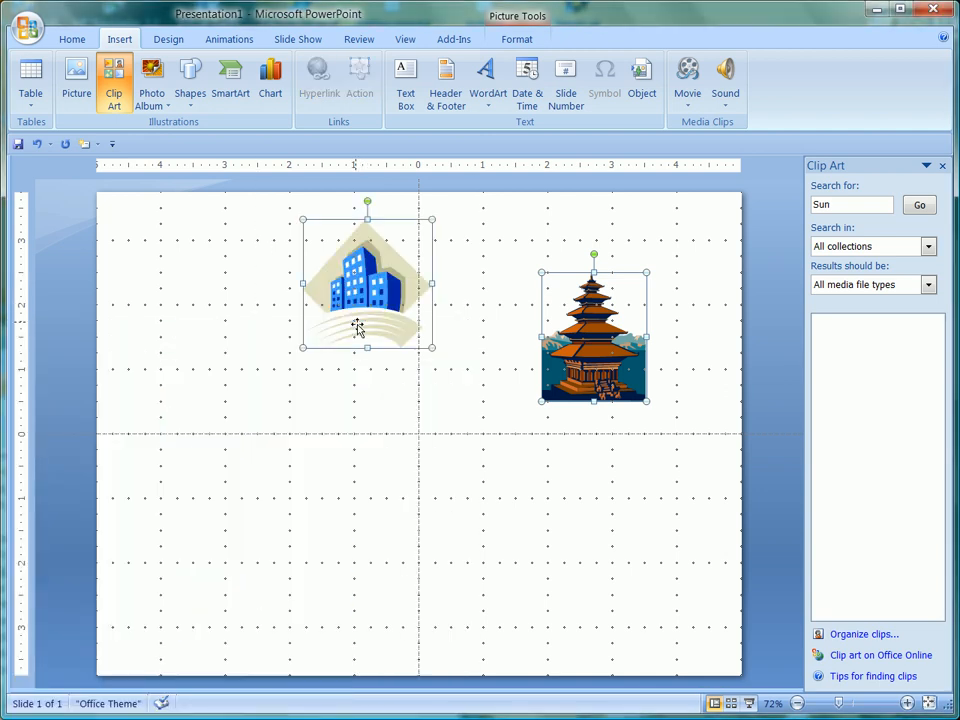
Step: Insert the teal building and lighthouse clip art into the slide's lower half
{"action": "key", "text": "alt+Tab"}
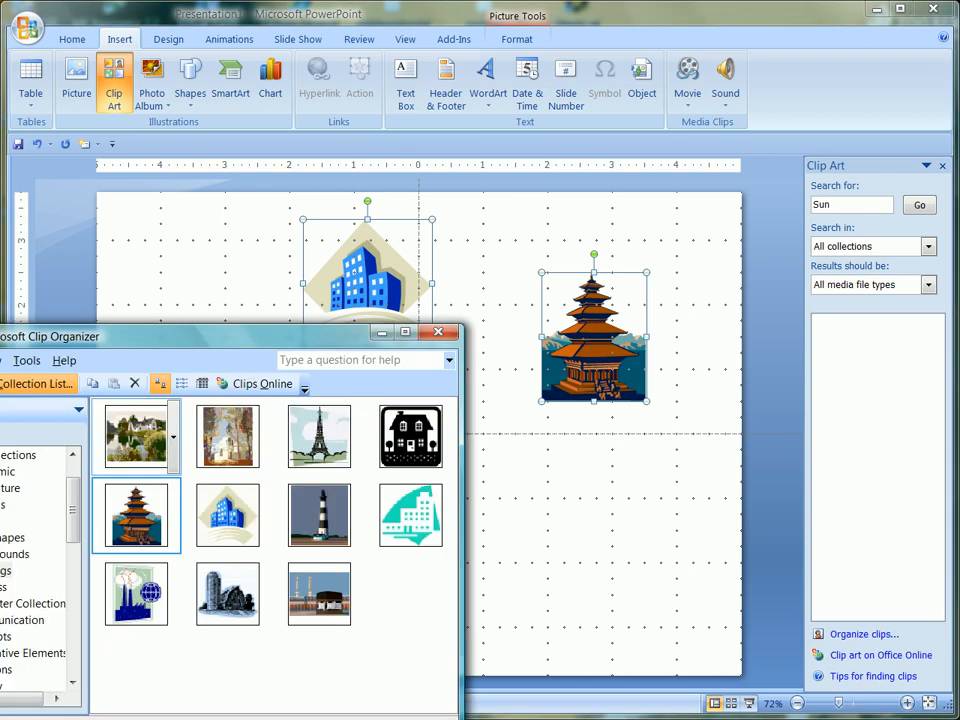
{"action": "left_click_drag", "start_coordinate": [377, 531], "coordinate": [610, 565]}
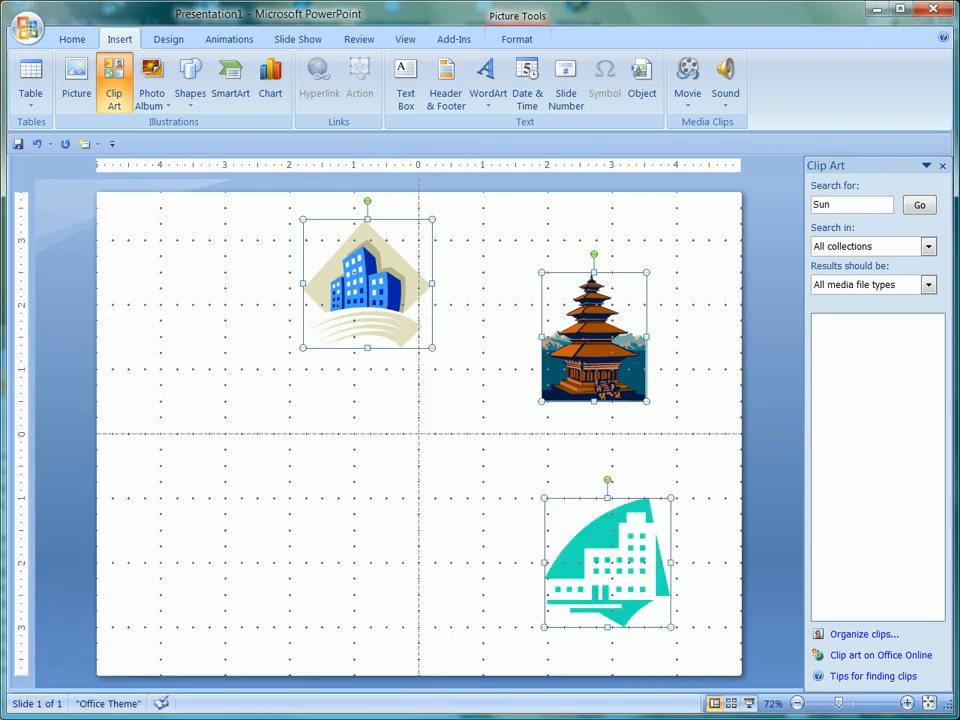
{"action": "key", "text": "alt+Tab"}
{"action": "left_click", "coordinate": [305, 527]}
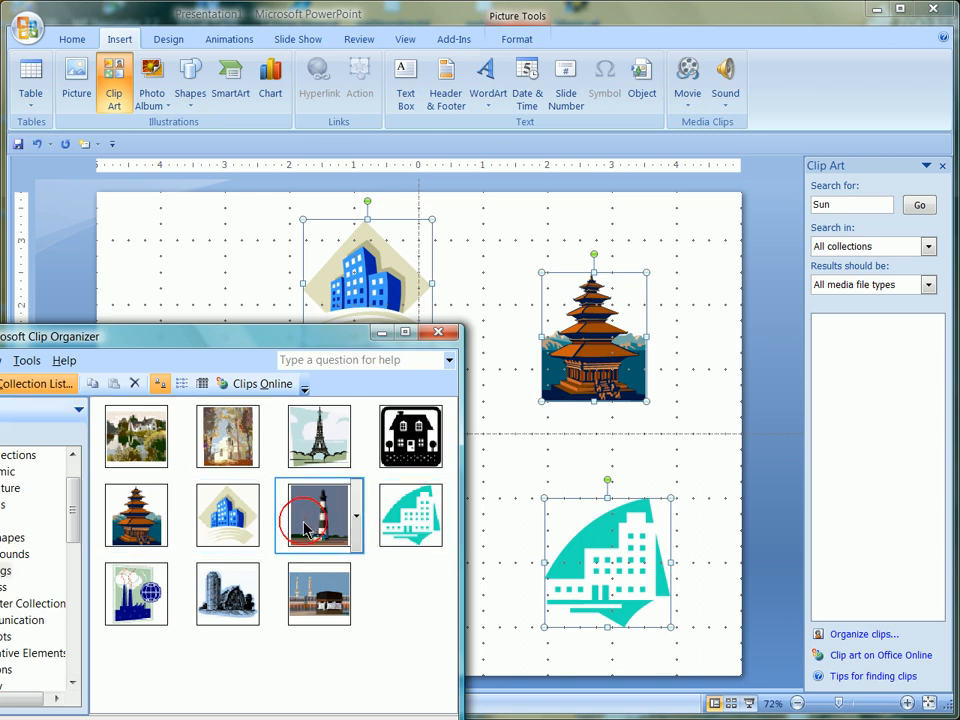
{"action": "left_click_drag", "start_coordinate": [305, 527], "coordinate": [436, 524]}
Step: Shift the blue building, pagoda and teal building pictures slightly to the left
{"action": "left_click_drag", "start_coordinate": [512, 513], "coordinate": [420, 467]}
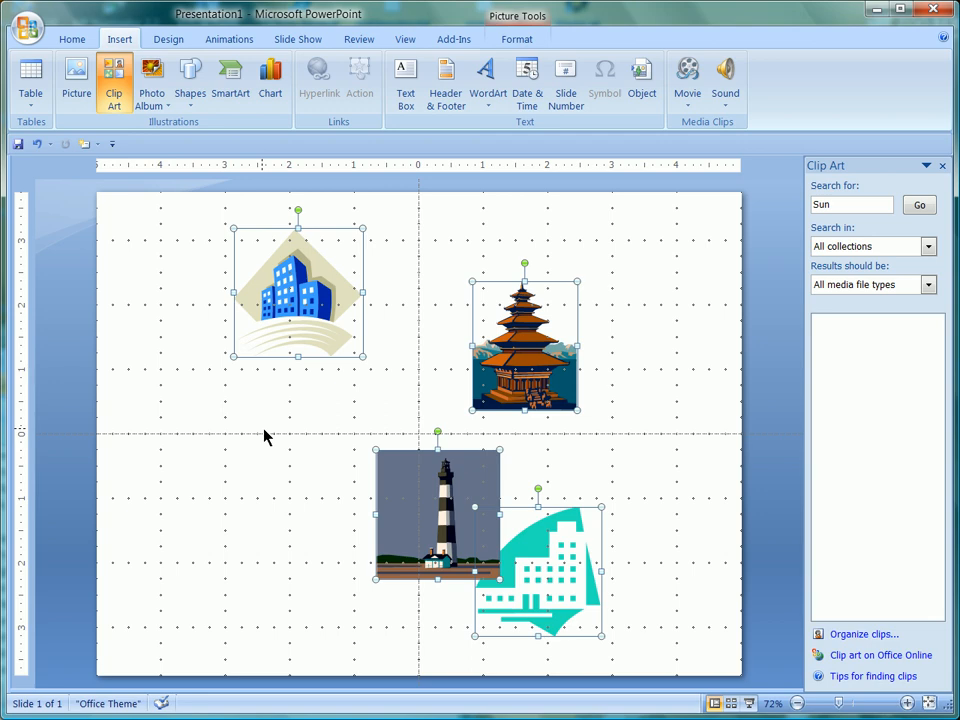
{"action": "left_click", "coordinate": [210, 417]}
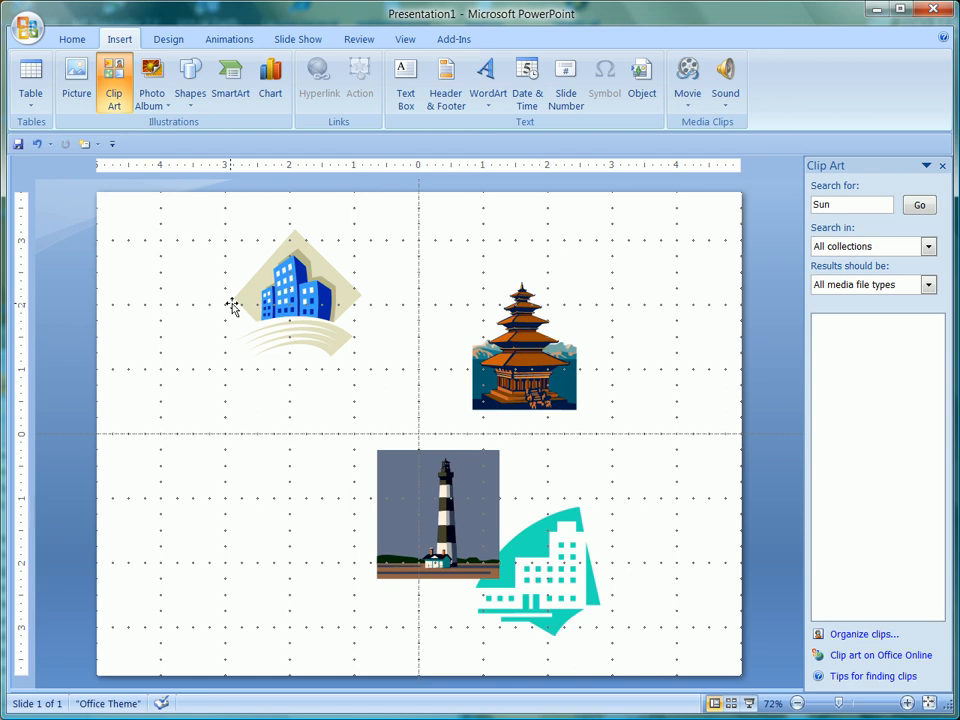
Step: Move the lighthouse picture into the slide's lower-left quadrant
{"action": "left_click", "coordinate": [420, 480]}
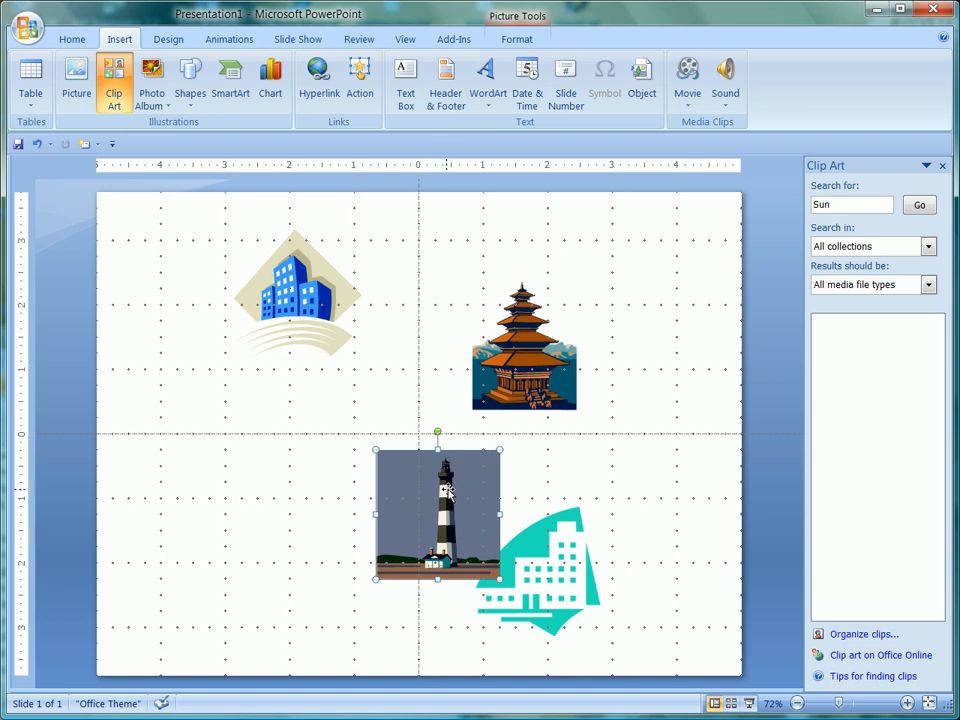
{"action": "left_click_drag", "start_coordinate": [448, 490], "coordinate": [290, 505]}
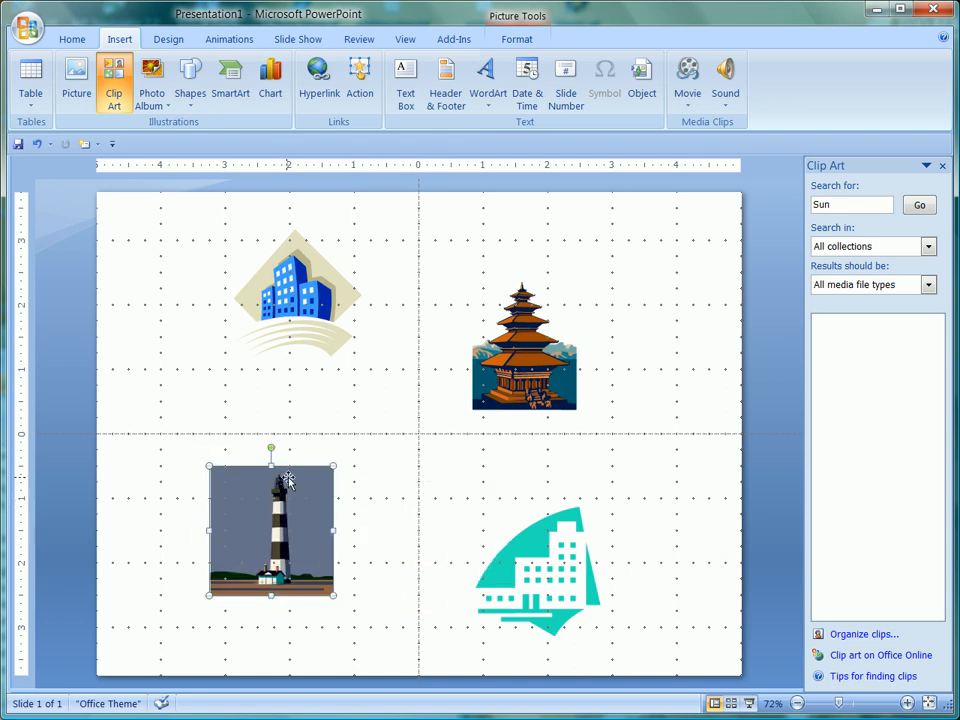
{"action": "left_click", "coordinate": [341, 413]}
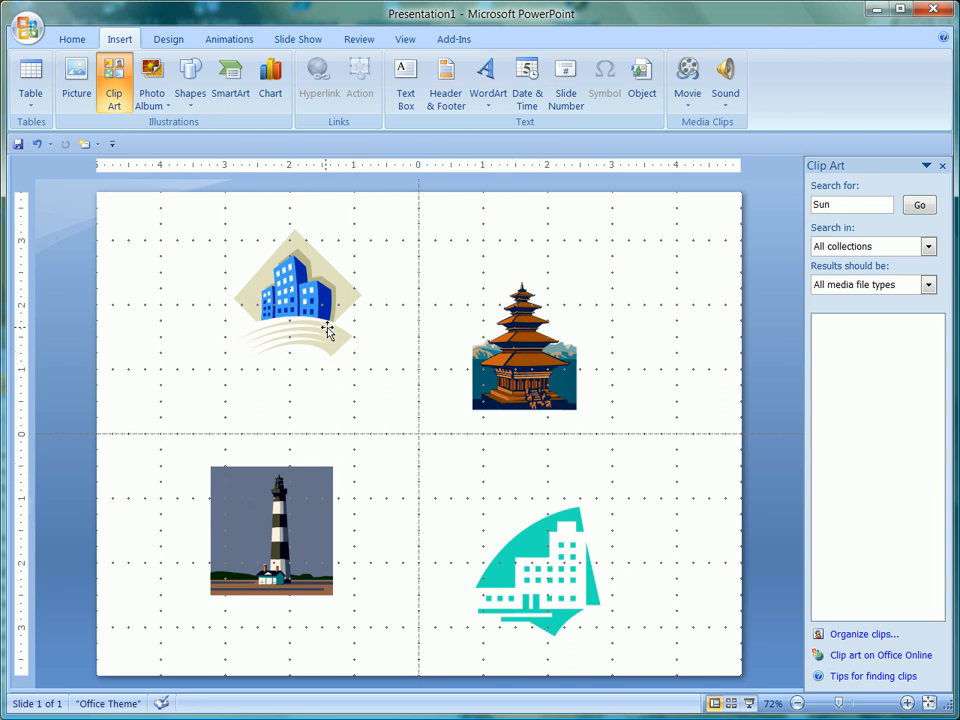
{"action": "left_click", "coordinate": [270, 518]}
{"action": "left_click", "coordinate": [240, 235]}
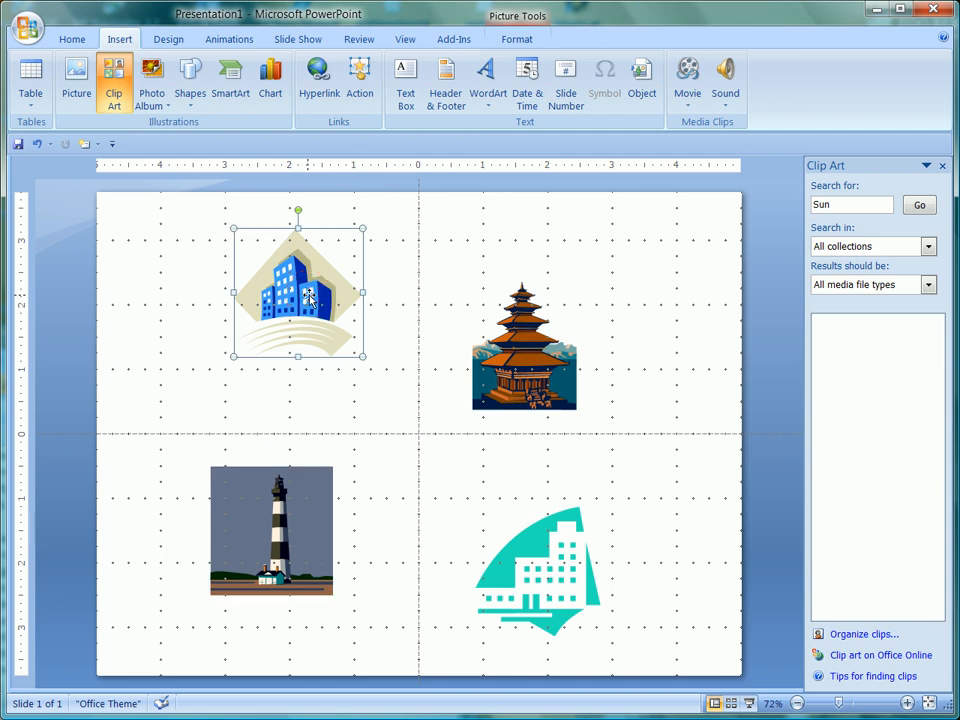
{"action": "left_click", "coordinate": [305, 488]}
{"action": "left_click", "coordinate": [318, 326]}
{"action": "left_click", "coordinate": [312, 471]}
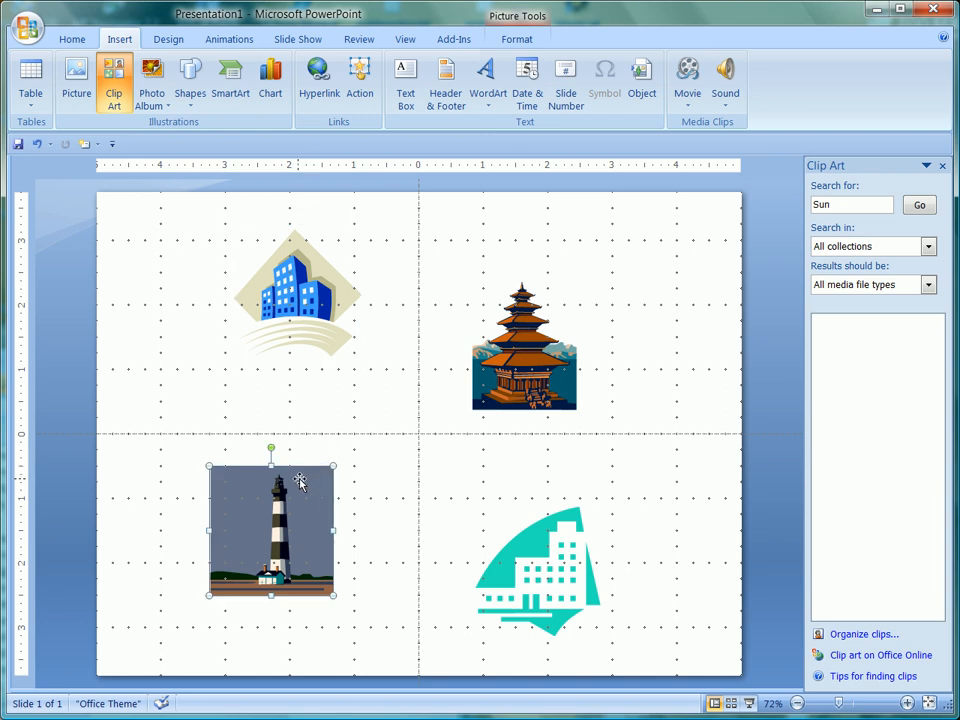
{"action": "left_click", "coordinate": [302, 318]}
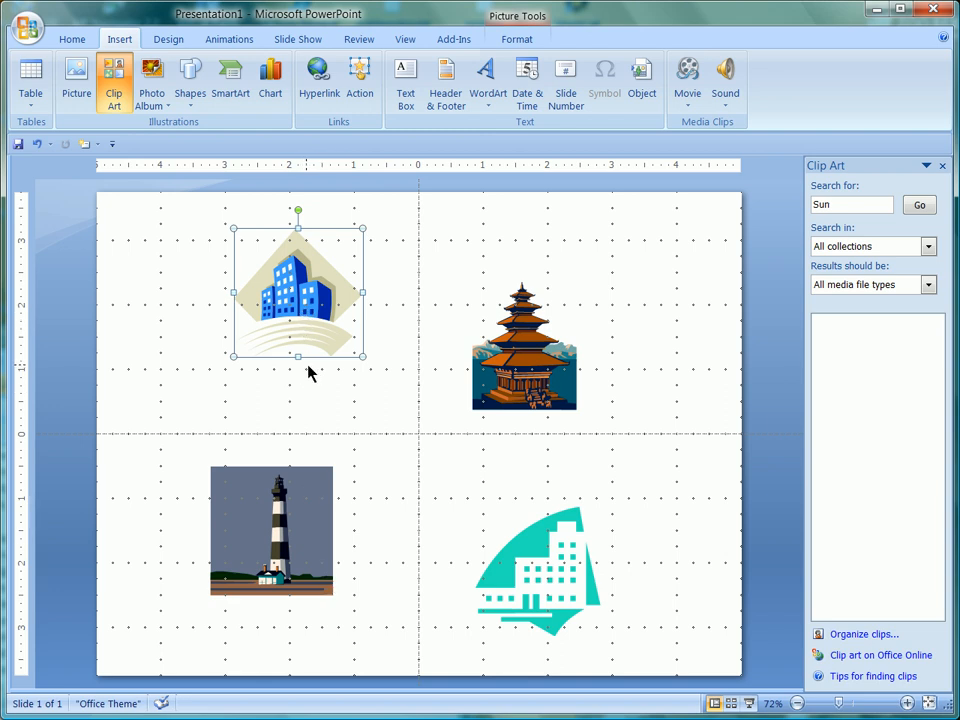
{"action": "left_click", "coordinate": [240, 500], "text": "shift"}
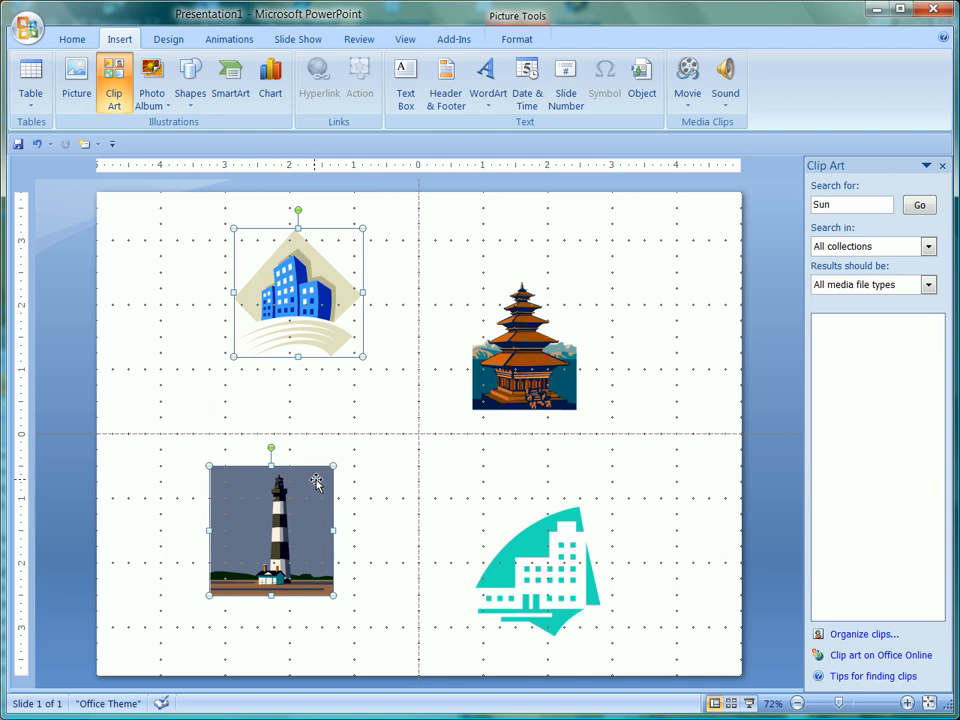
{"action": "mouse_move", "coordinate": [311, 482]}
{"action": "left_mouse_down"}
{"action": "mouse_move", "coordinate": [252, 486]}
{"action": "mouse_move", "coordinate": [317, 491]}
{"action": "left_mouse_up"}
{"action": "right_click", "coordinate": [297, 499]}
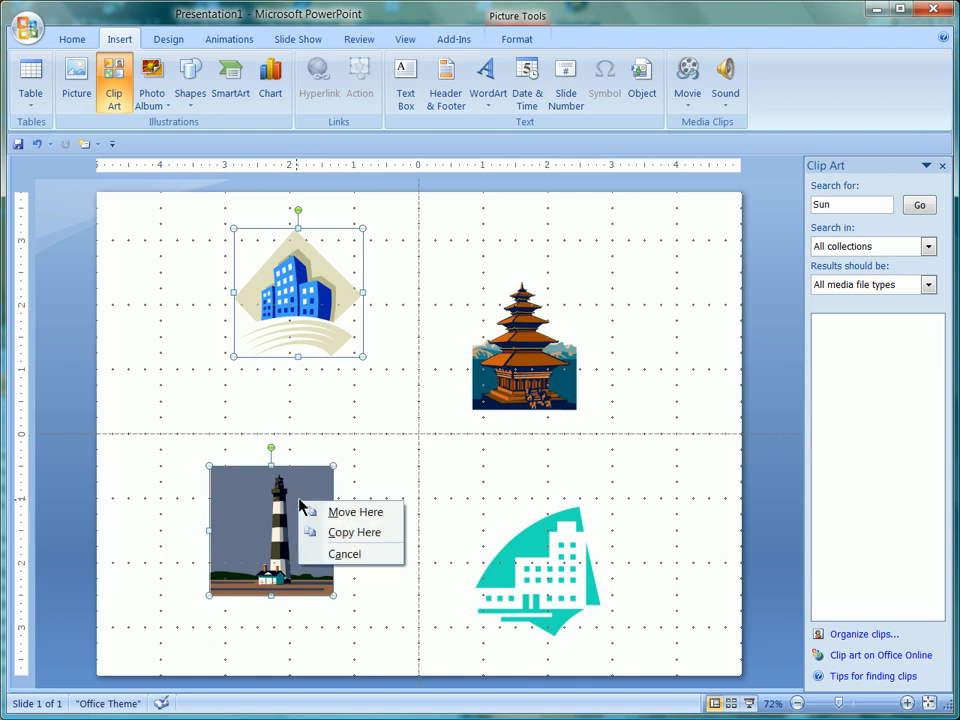
{"action": "left_click", "coordinate": [311, 420]}
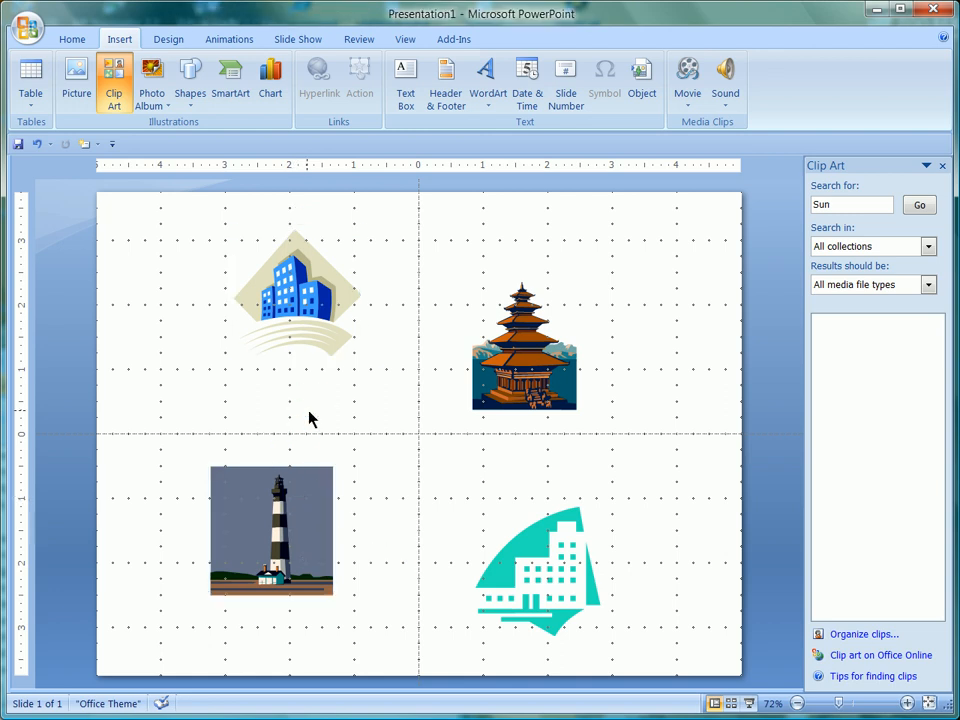
Step: Group the blue office-building, lighthouse and pagoda pictures into one object
{"action": "left_click", "coordinate": [302, 333]}
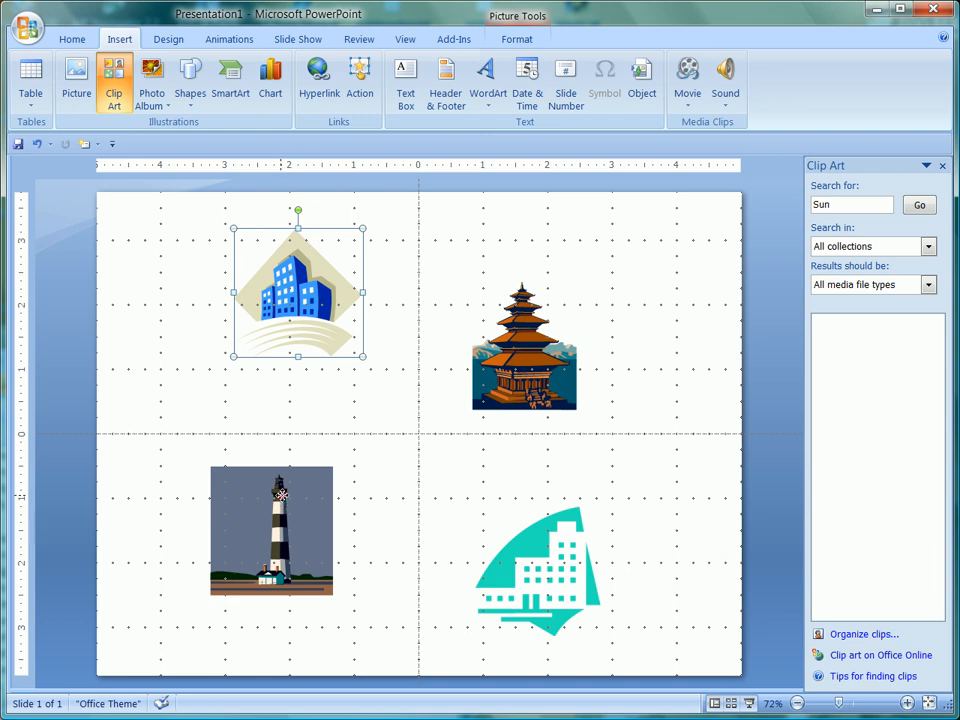
{"action": "right_click", "coordinate": [343, 413]}
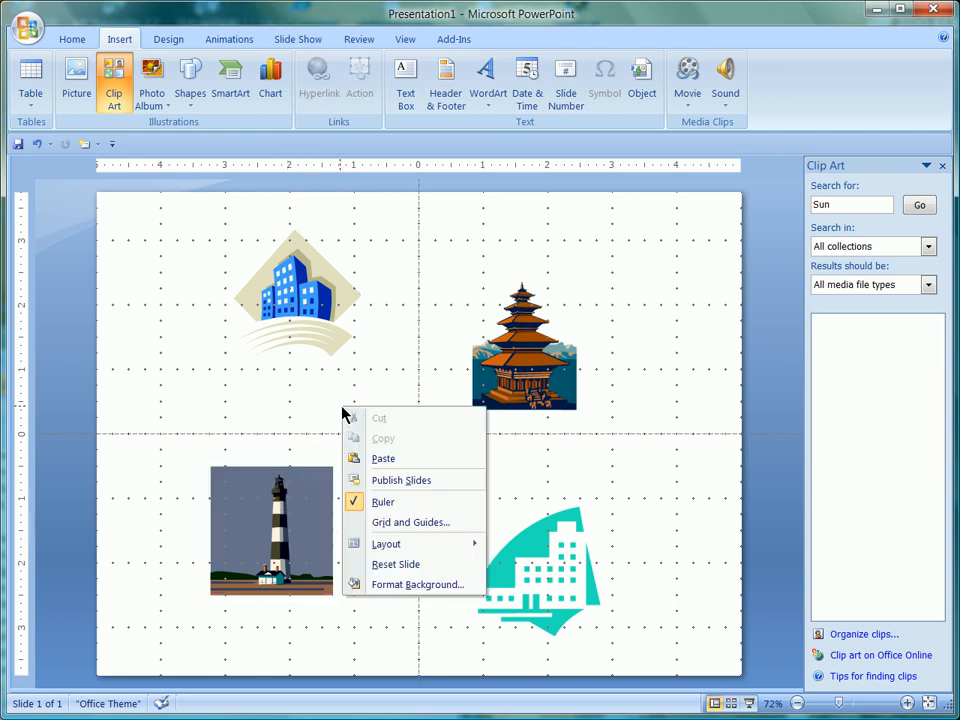
{"action": "left_click", "coordinate": [291, 361]}
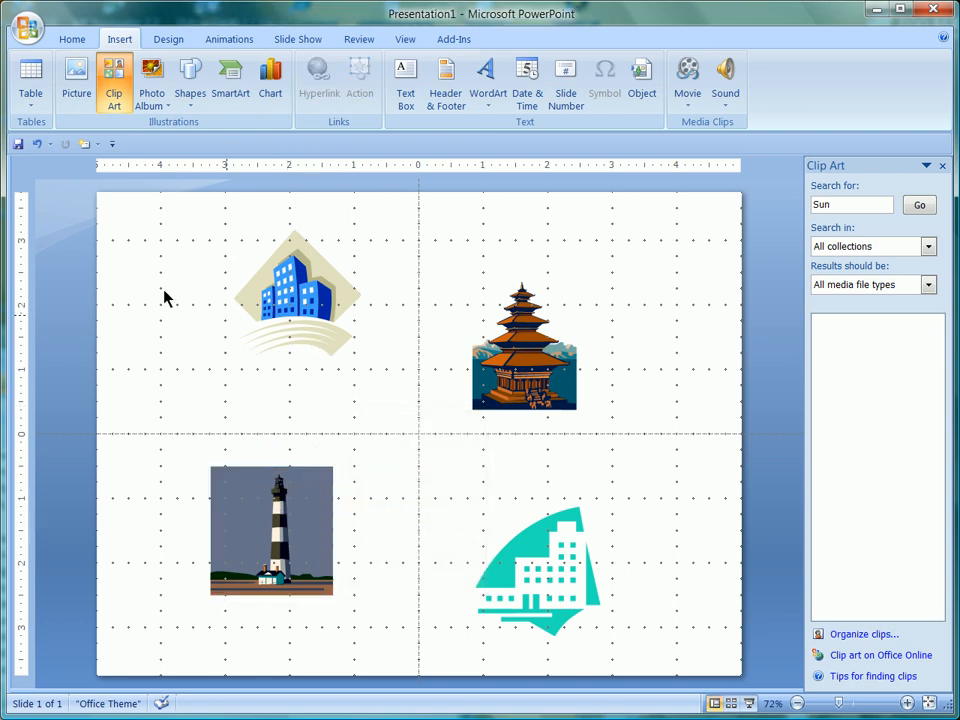
{"action": "left_click", "coordinate": [305, 292]}
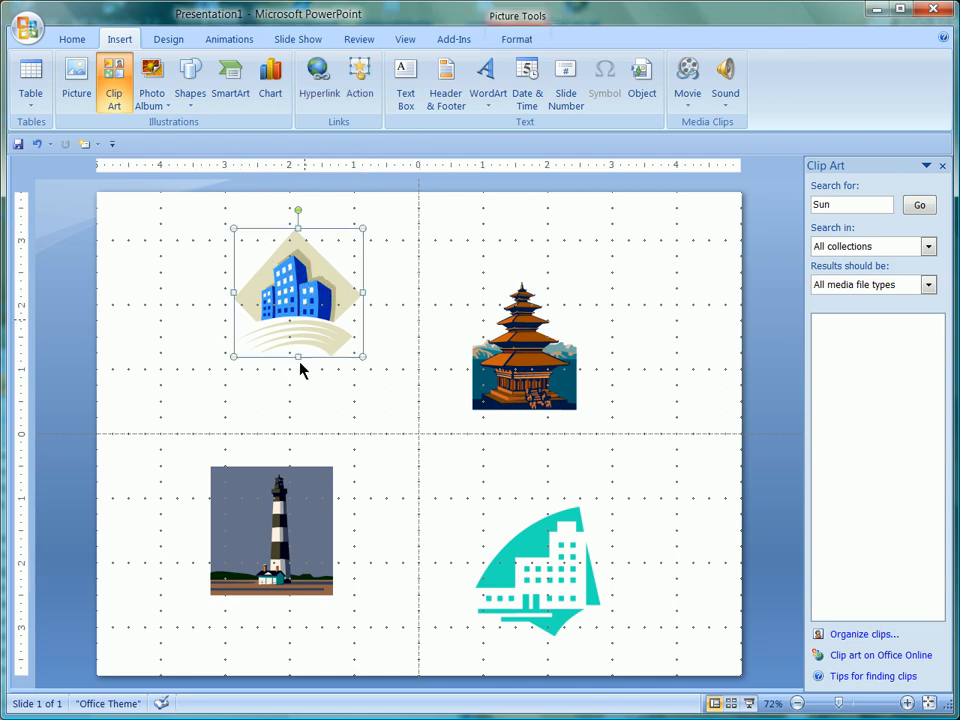
{"action": "left_click", "coordinate": [286, 509], "text": "shift"}
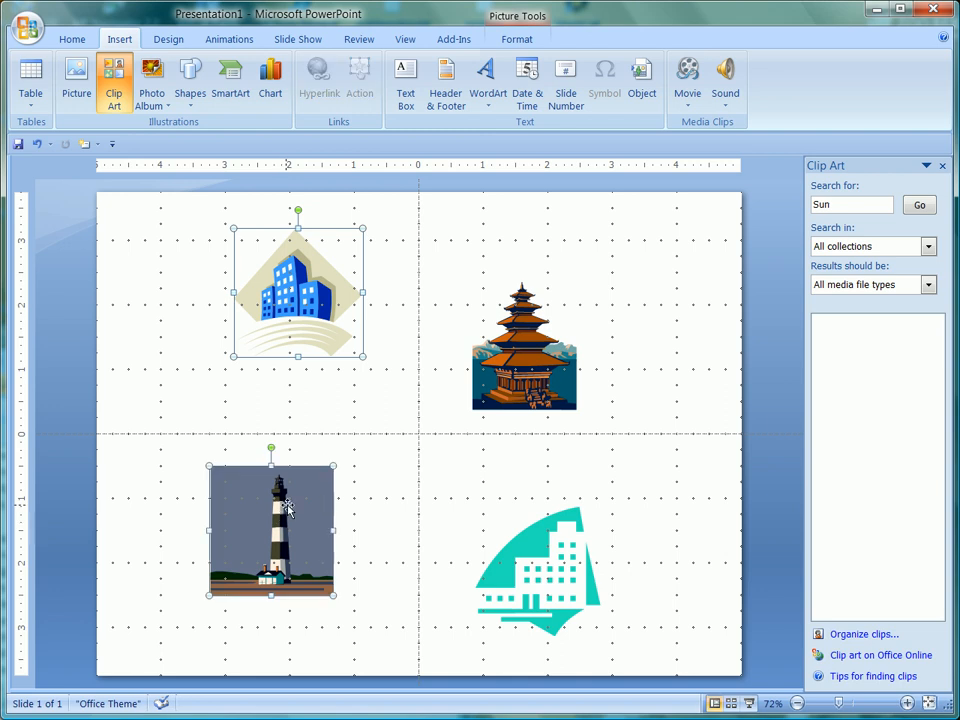
{"action": "right_click", "coordinate": [289, 510]}
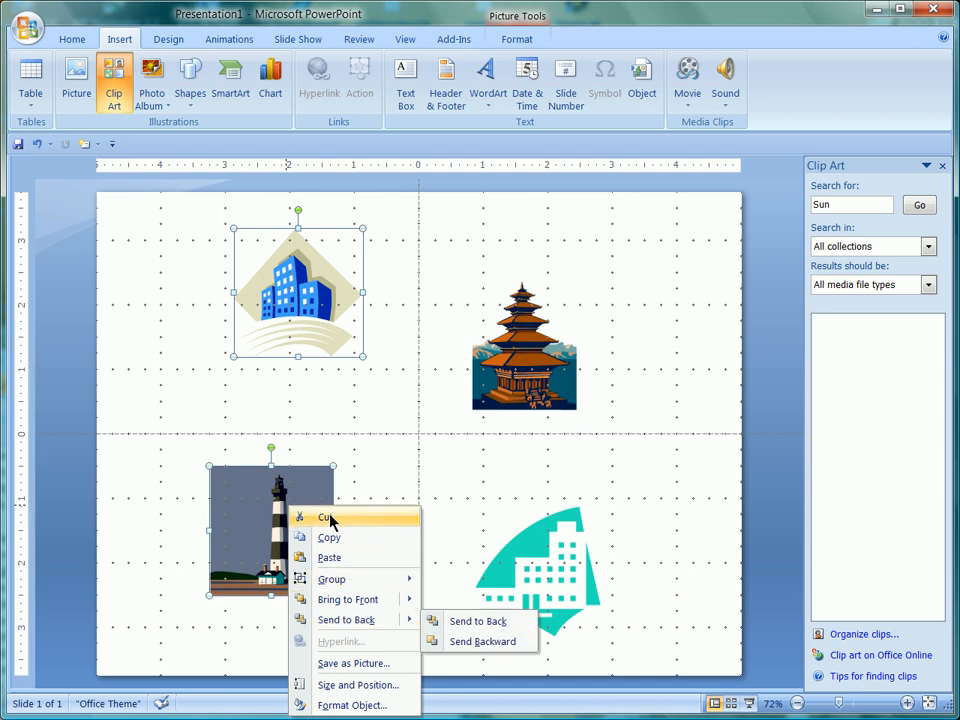
{"action": "mouse_move", "coordinate": [352, 578]}
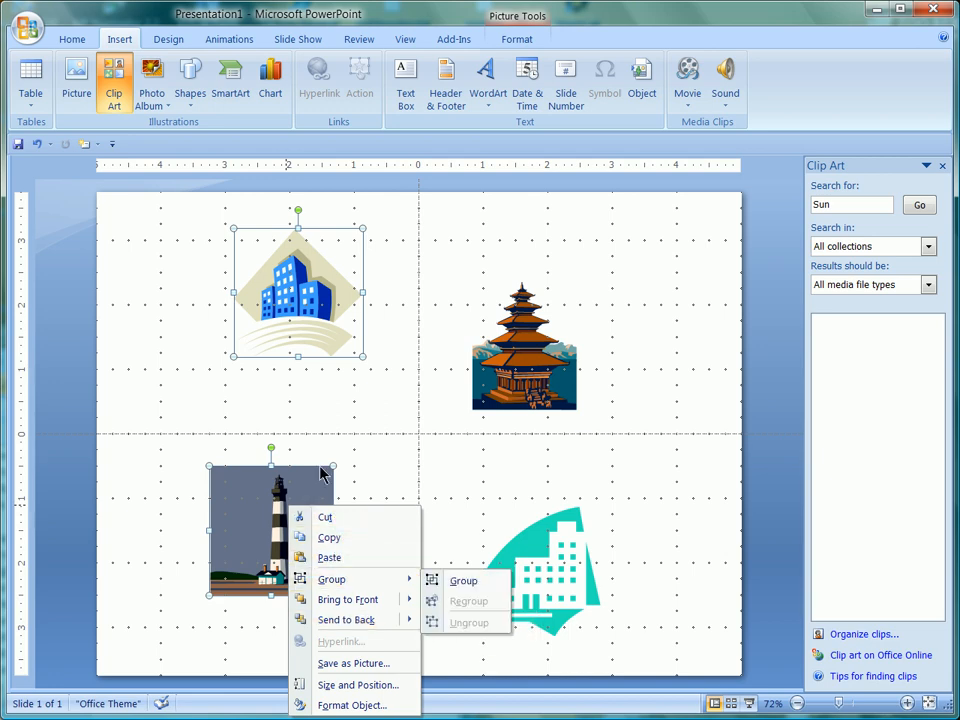
{"action": "left_click", "coordinate": [271, 393]}
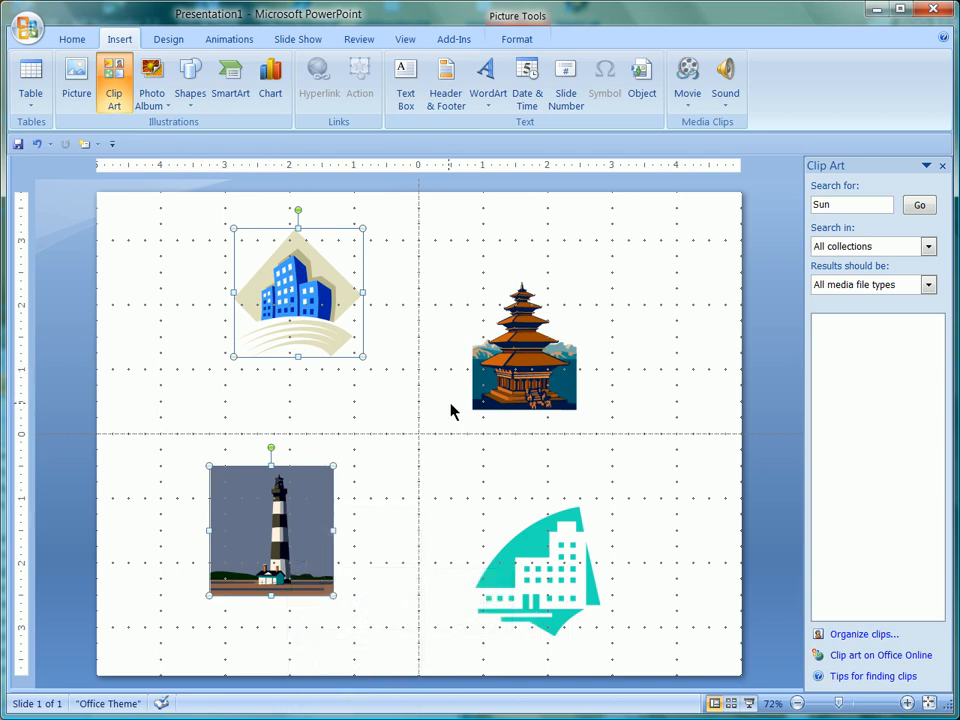
{"action": "left_click", "coordinate": [508, 370], "text": "shift"}
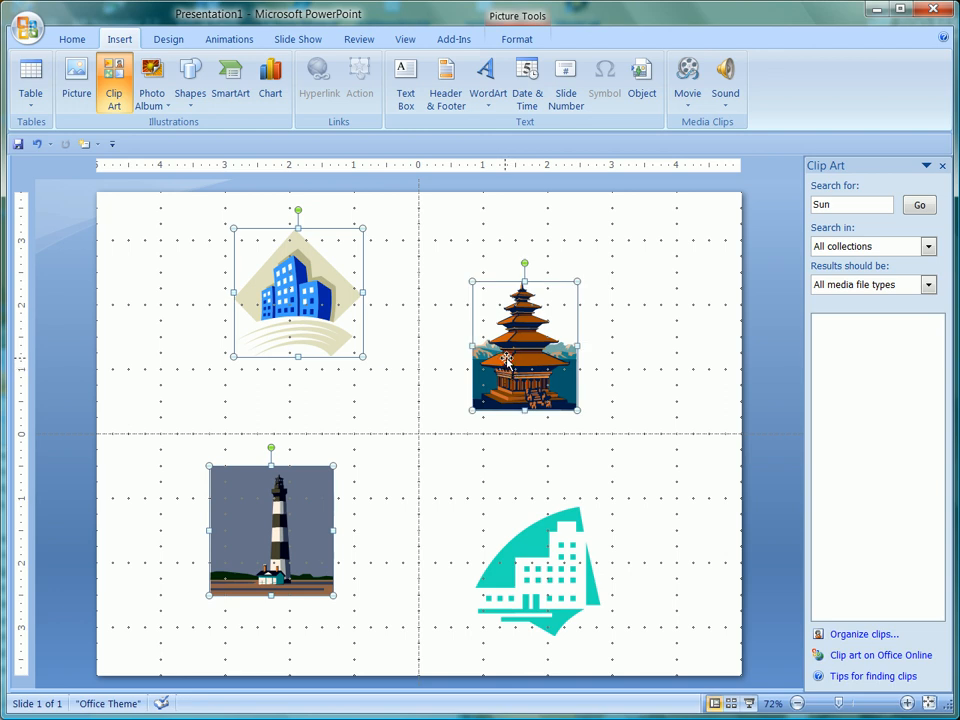
{"action": "left_click", "coordinate": [507, 361], "text": "shift"}
{"action": "left_click", "coordinate": [508, 361], "text": "shift"}
{"action": "left_click", "coordinate": [508, 360], "text": "shift"}
{"action": "left_click", "coordinate": [507, 358], "text": "shift"}
{"action": "left_click", "coordinate": [507, 358], "text": "shift"}
{"action": "left_click", "coordinate": [507, 358], "text": "shift"}
{"action": "left_click", "coordinate": [507, 358], "text": "shift"}
{"action": "left_click", "coordinate": [507, 358], "text": "shift"}
{"action": "left_click", "coordinate": [507, 359], "text": "shift"}
{"action": "left_click", "coordinate": [507, 360], "text": "shift"}
{"action": "left_click", "coordinate": [505, 361], "text": "shift"}
{"action": "left_click", "coordinate": [504, 360], "text": "shift"}
{"action": "left_click", "coordinate": [504, 360], "text": "shift"}
{"action": "left_click", "coordinate": [505, 362], "text": "shift"}
{"action": "right_click", "coordinate": [491, 337]}
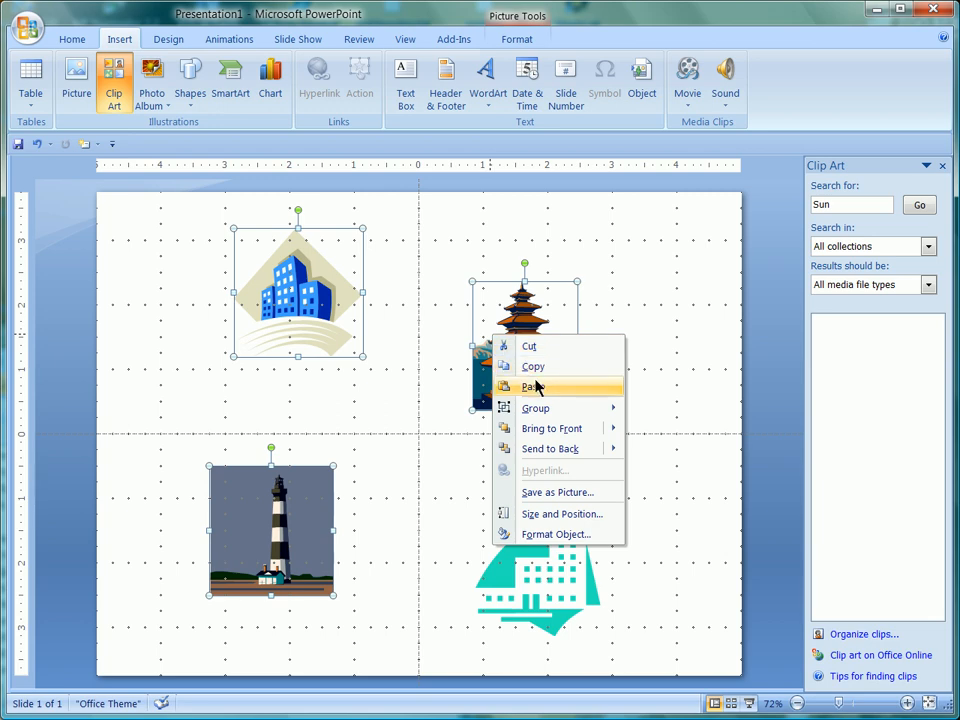
{"action": "mouse_move", "coordinate": [530, 410]}
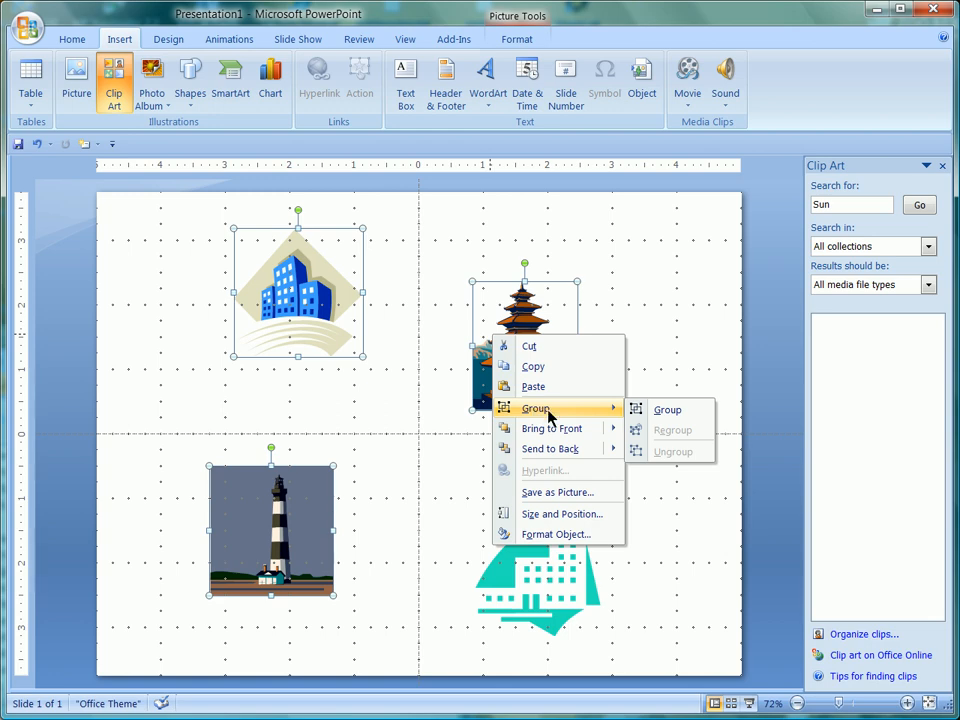
{"action": "left_click", "coordinate": [694, 411]}
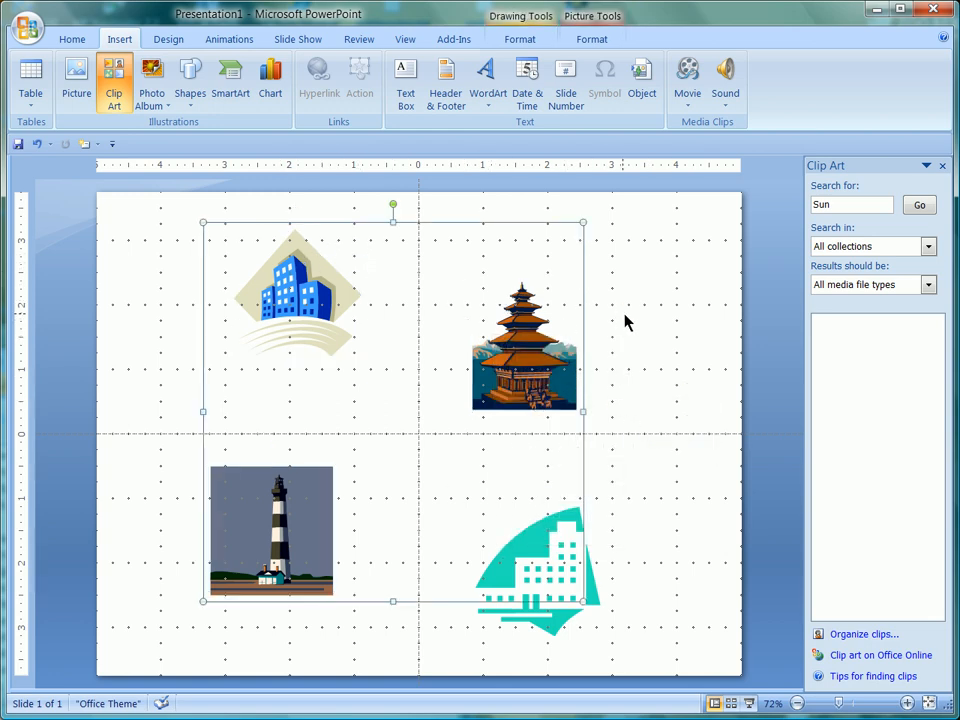
Step: Move the grouped pictures slightly to the left, then ungroup them
{"action": "left_click", "coordinate": [763, 476]}
{"action": "left_click", "coordinate": [505, 330]}
{"action": "left_click_drag", "start_coordinate": [337, 246], "coordinate": [313, 227]}
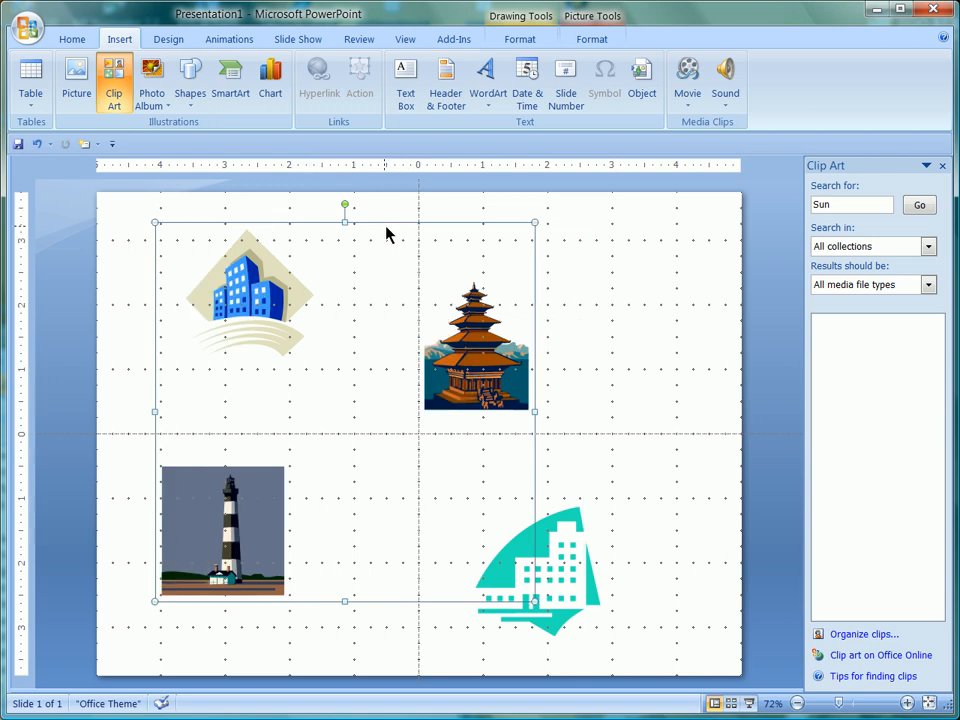
{"action": "right_click", "coordinate": [384, 224]}
{"action": "mouse_move", "coordinate": [440, 299]}
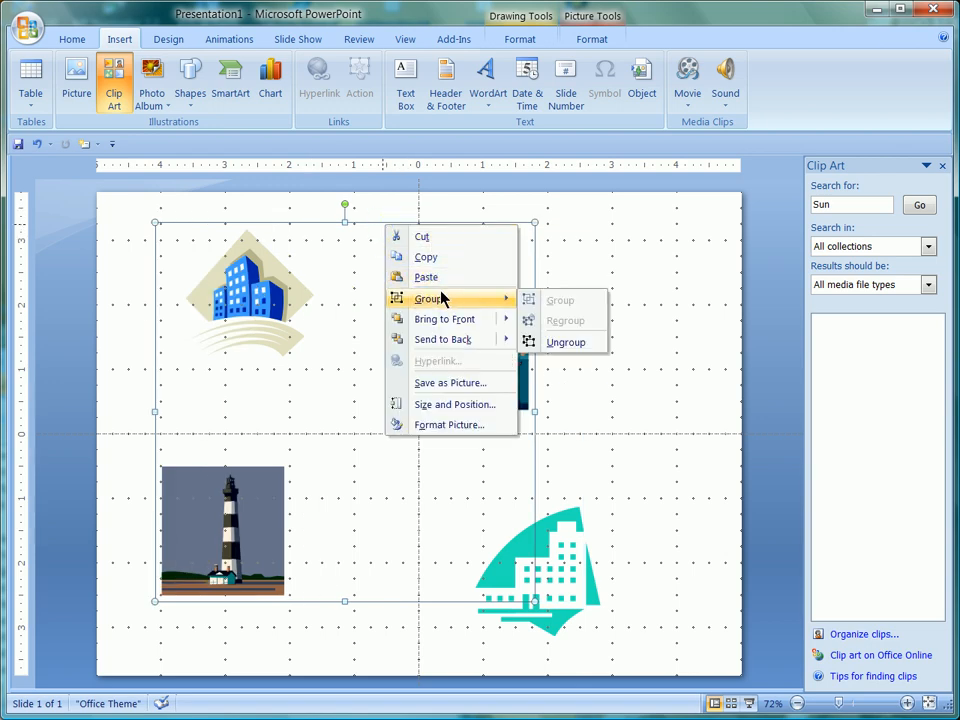
{"action": "left_click", "coordinate": [572, 342]}
{"action": "left_click", "coordinate": [598, 298]}
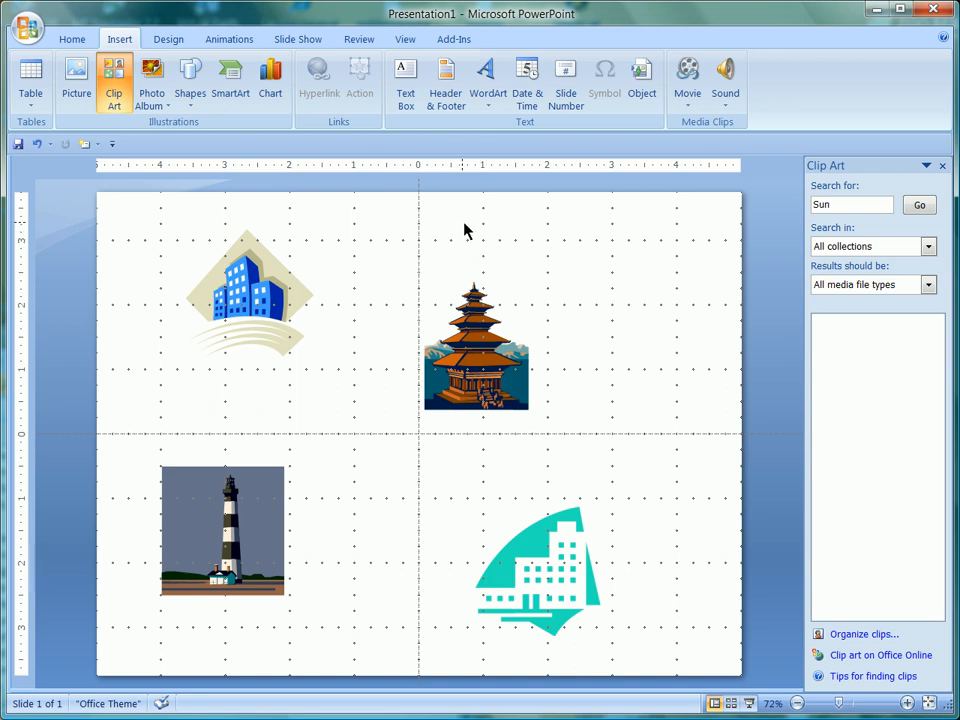
{"action": "left_click_drag", "start_coordinate": [464, 223], "coordinate": [472, 236]}
{"action": "left_click_drag", "start_coordinate": [538, 272], "coordinate": [568, 279]}
{"action": "left_click_drag", "start_coordinate": [436, 212], "coordinate": [566, 274]}
{"action": "left_click_drag", "start_coordinate": [444, 217], "coordinate": [610, 275]}
{"action": "left_click_drag", "start_coordinate": [626, 206], "coordinate": [493, 259]}
{"action": "left_click_drag", "start_coordinate": [469, 210], "coordinate": [572, 268]}
{"action": "left_click_drag", "start_coordinate": [618, 220], "coordinate": [487, 272]}
{"action": "left_click_drag", "start_coordinate": [145, 203], "coordinate": [281, 381]}
{"action": "left_click_drag", "start_coordinate": [135, 207], "coordinate": [272, 394]}
{"action": "left_click_drag", "start_coordinate": [126, 212], "coordinate": [411, 445]}
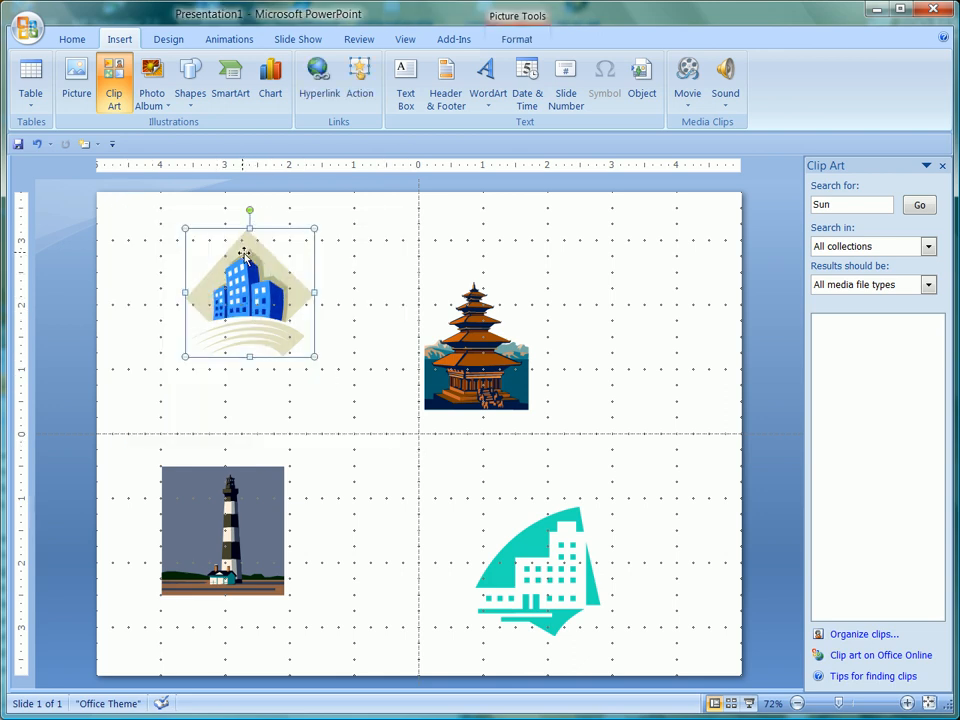
{"action": "left_click_drag", "start_coordinate": [384, 233], "coordinate": [636, 467]}
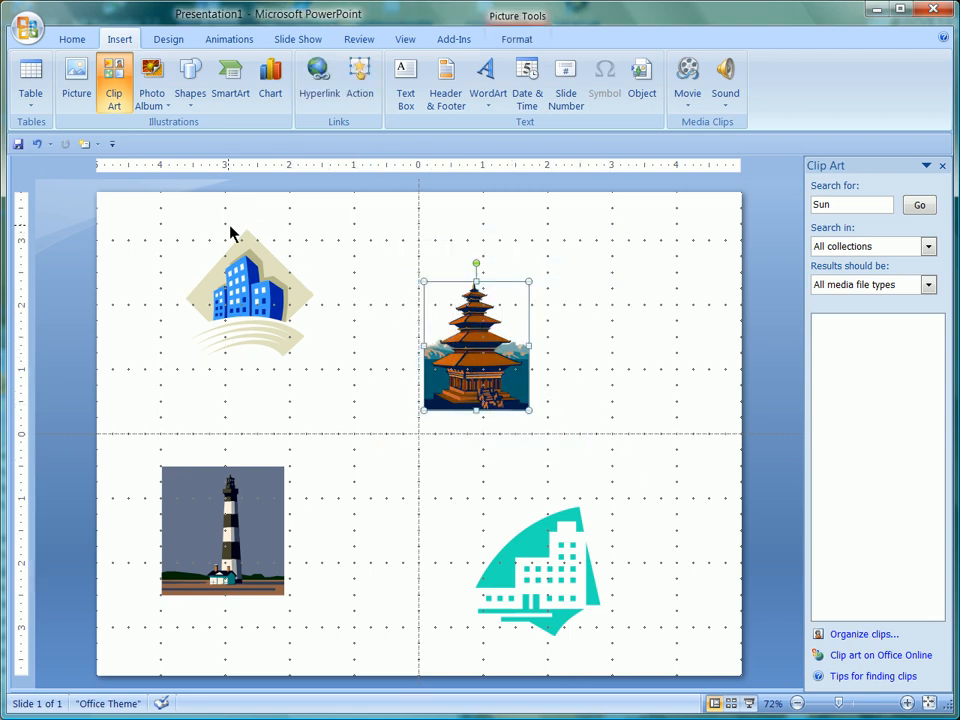
{"action": "left_click_drag", "start_coordinate": [141, 208], "coordinate": [381, 388]}
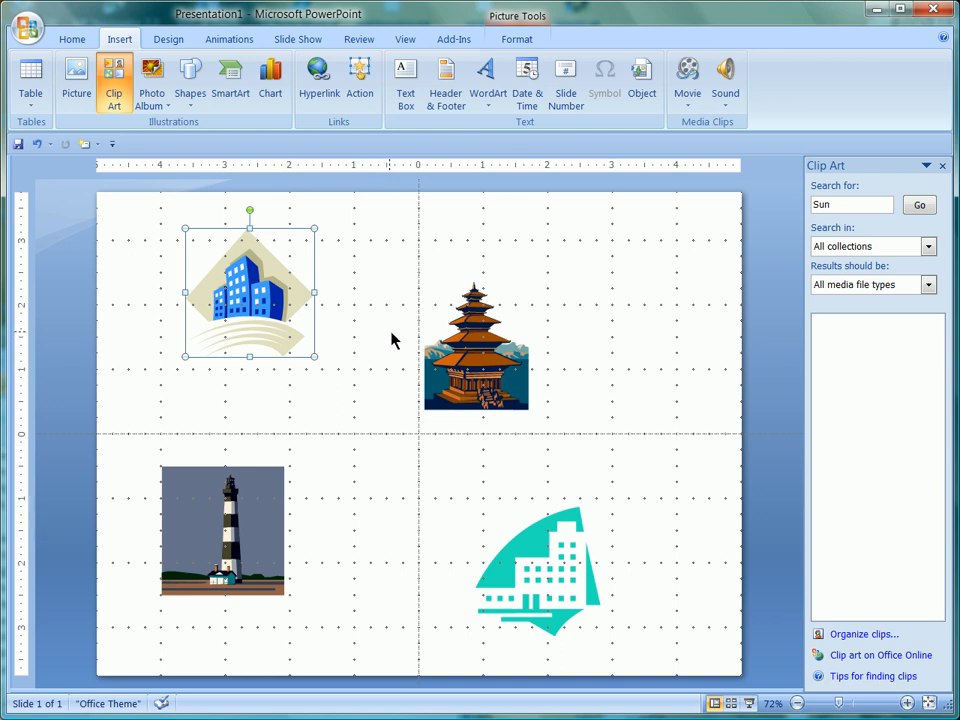
{"action": "left_click_drag", "start_coordinate": [377, 212], "coordinate": [575, 460]}
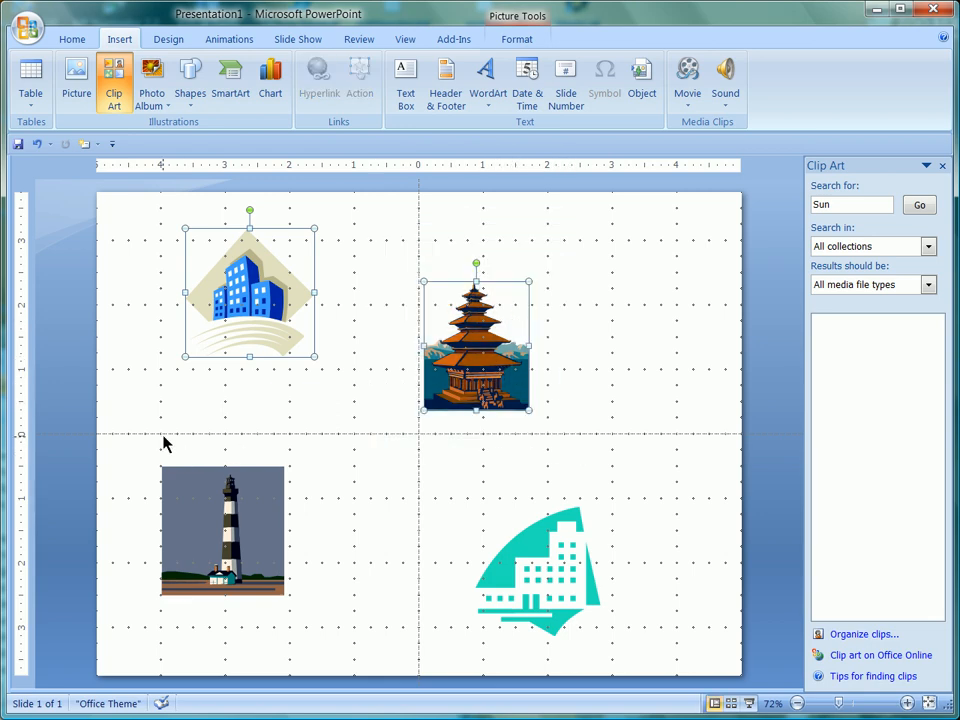
{"action": "left_click_drag", "start_coordinate": [117, 418], "coordinate": [348, 657]}
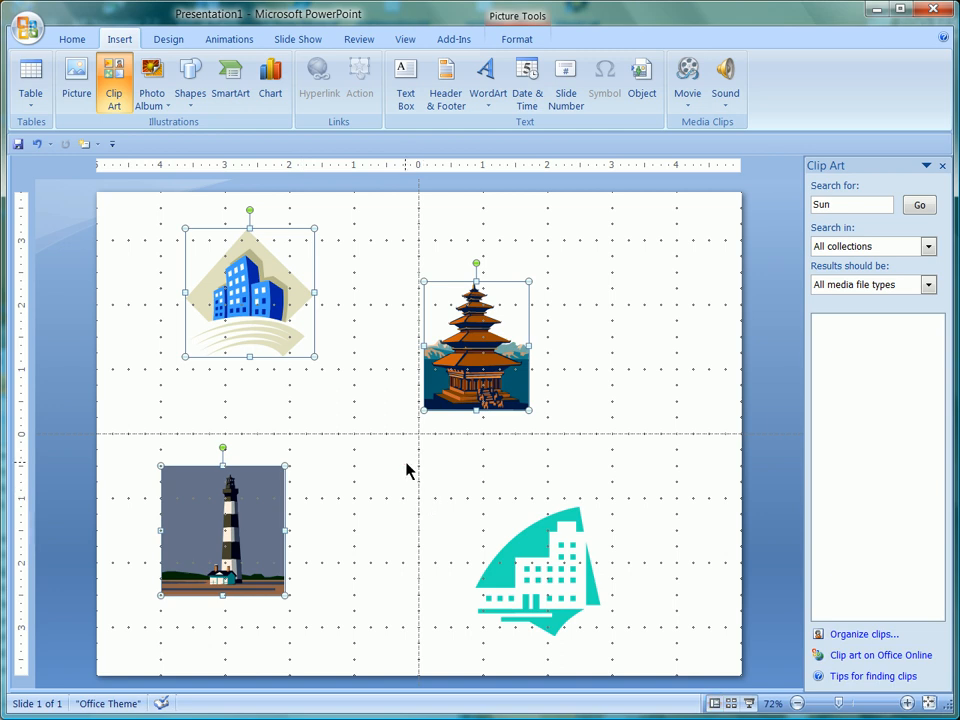
{"action": "left_click_drag", "start_coordinate": [404, 460], "coordinate": [556, 658]}
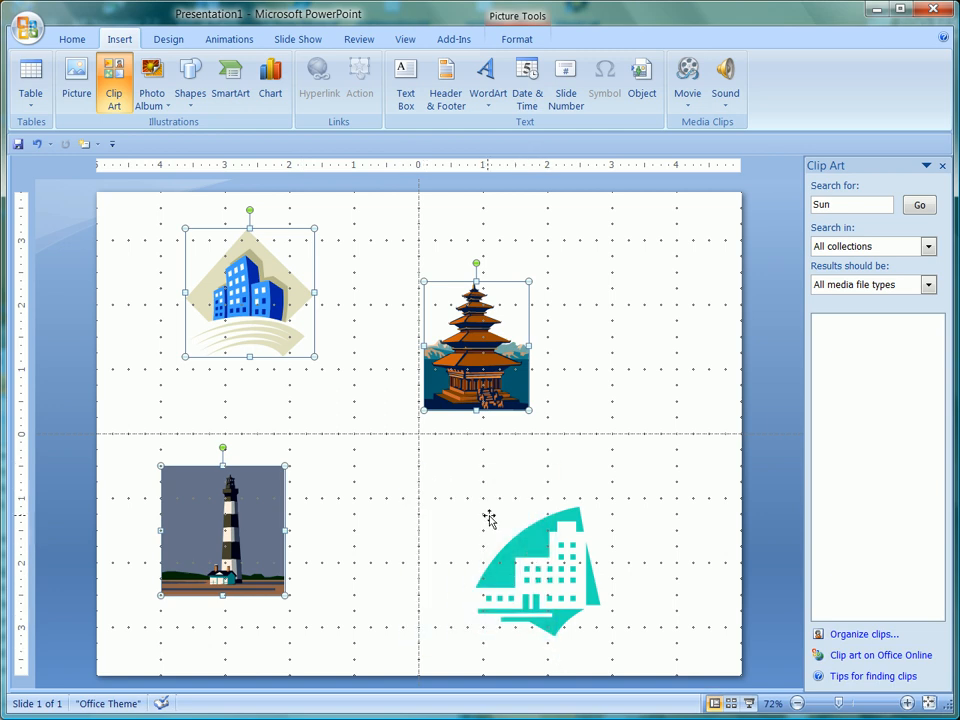
{"action": "left_click", "coordinate": [446, 471]}
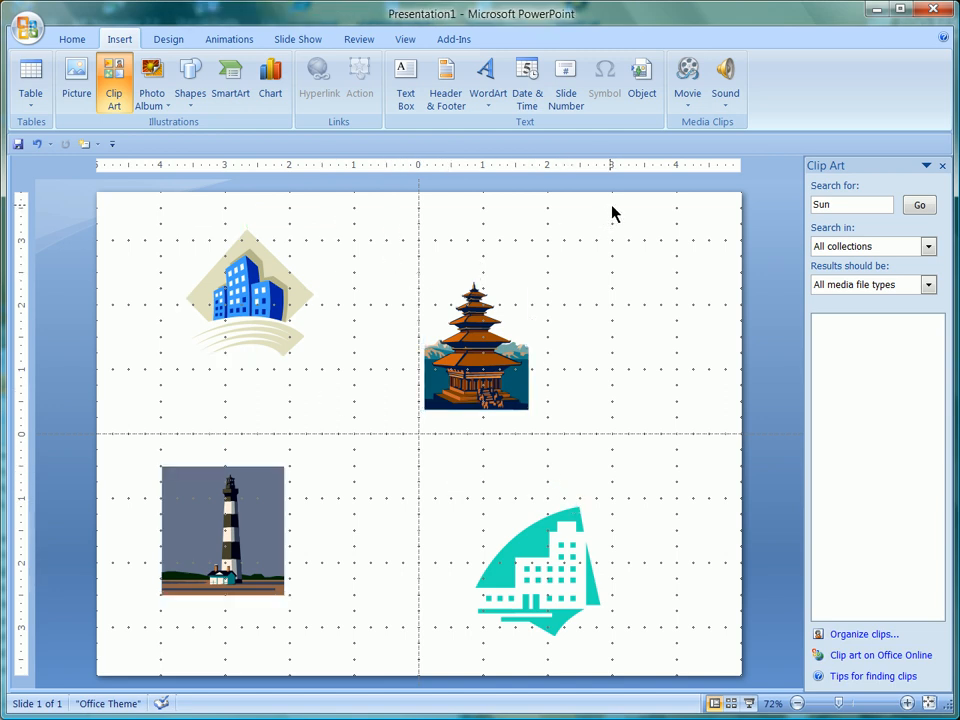
Step: Group the blue office-building, lighthouse and teal building pictures, leaving the pagoda outside the group
{"action": "left_click_drag", "start_coordinate": [612, 205], "coordinate": [524, 400]}
{"action": "left_click", "coordinate": [546, 302]}
{"action": "left_click_drag", "start_coordinate": [538, 440], "coordinate": [493, 252]}
{"action": "left_click_drag", "start_coordinate": [393, 445], "coordinate": [452, 273]}
{"action": "left_click_drag", "start_coordinate": [360, 448], "coordinate": [458, 392]}
{"action": "left_click_drag", "start_coordinate": [108, 203], "coordinate": [717, 664]}
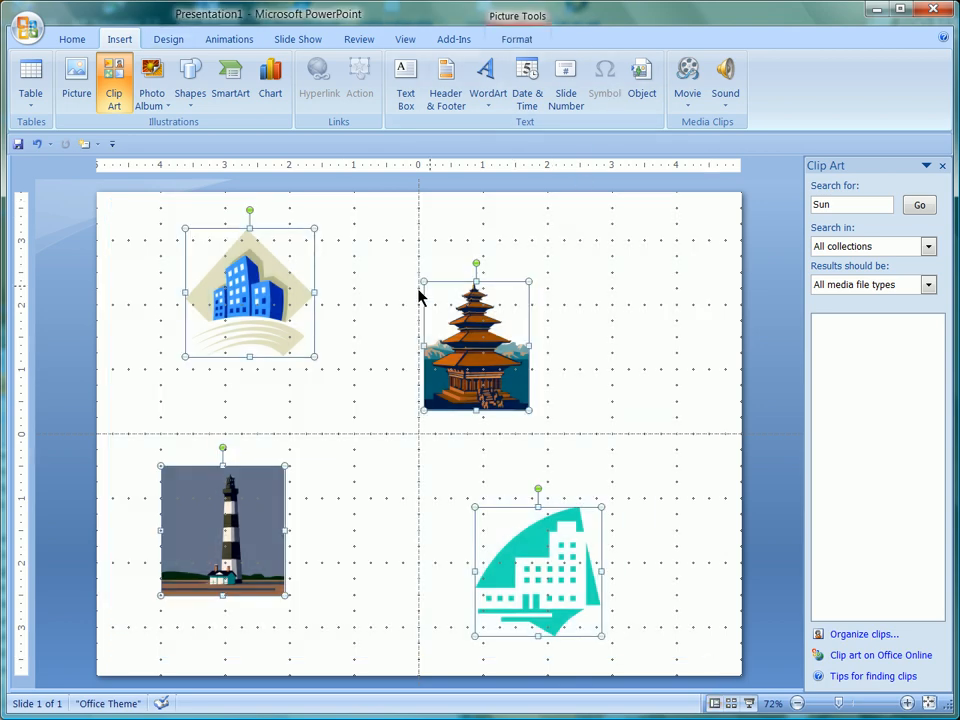
{"action": "left_click_drag", "start_coordinate": [380, 221], "coordinate": [632, 450]}
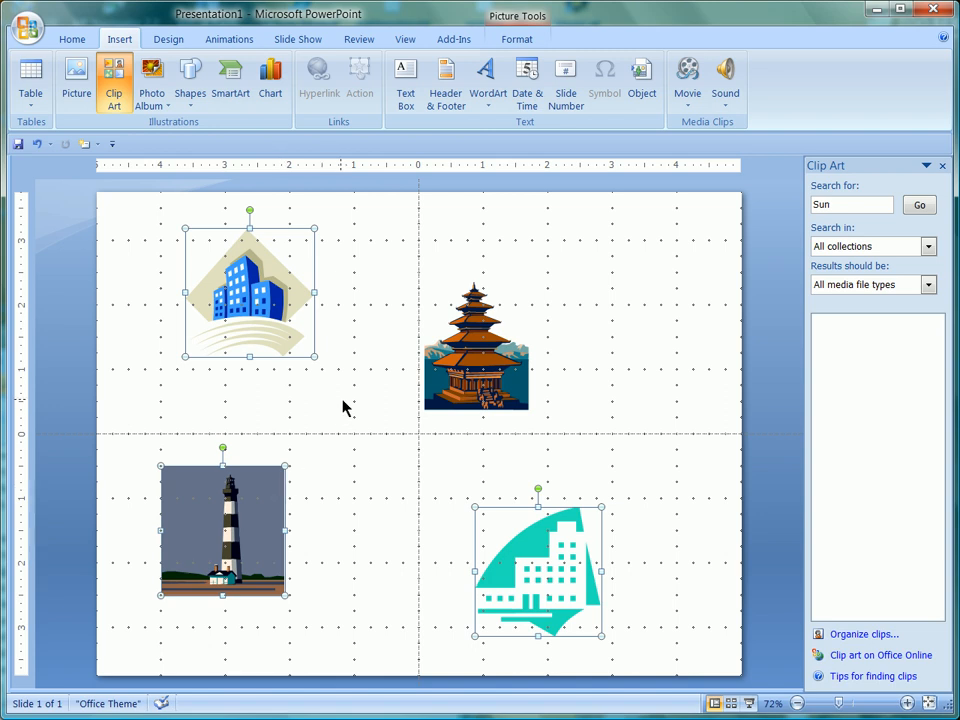
{"action": "right_click", "coordinate": [273, 495]}
{"action": "mouse_move", "coordinate": [340, 568]}
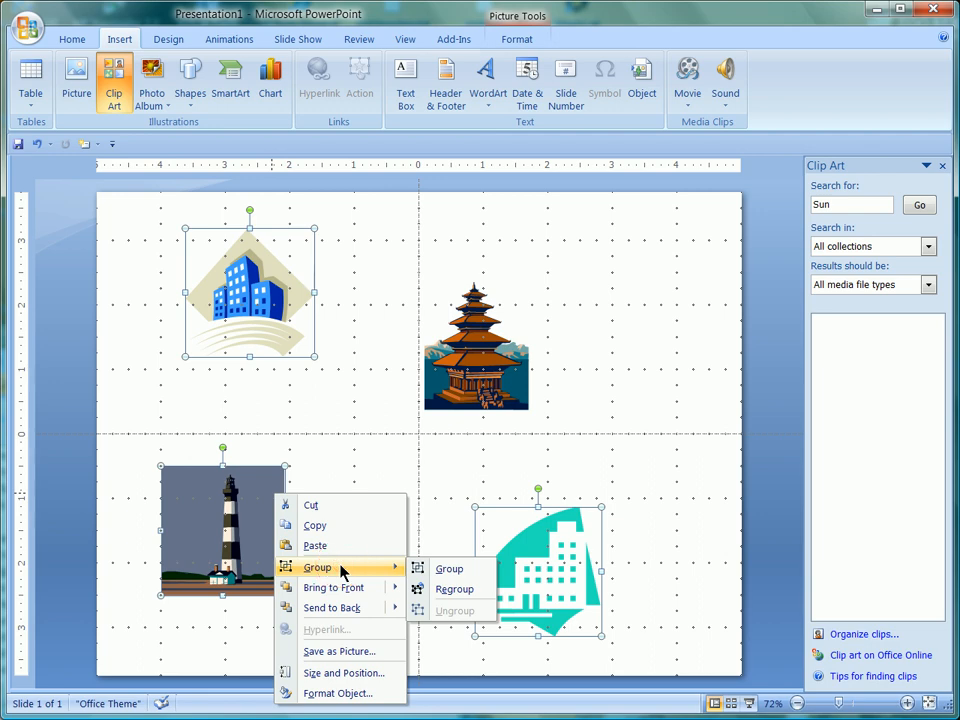
{"action": "left_click", "coordinate": [452, 568]}
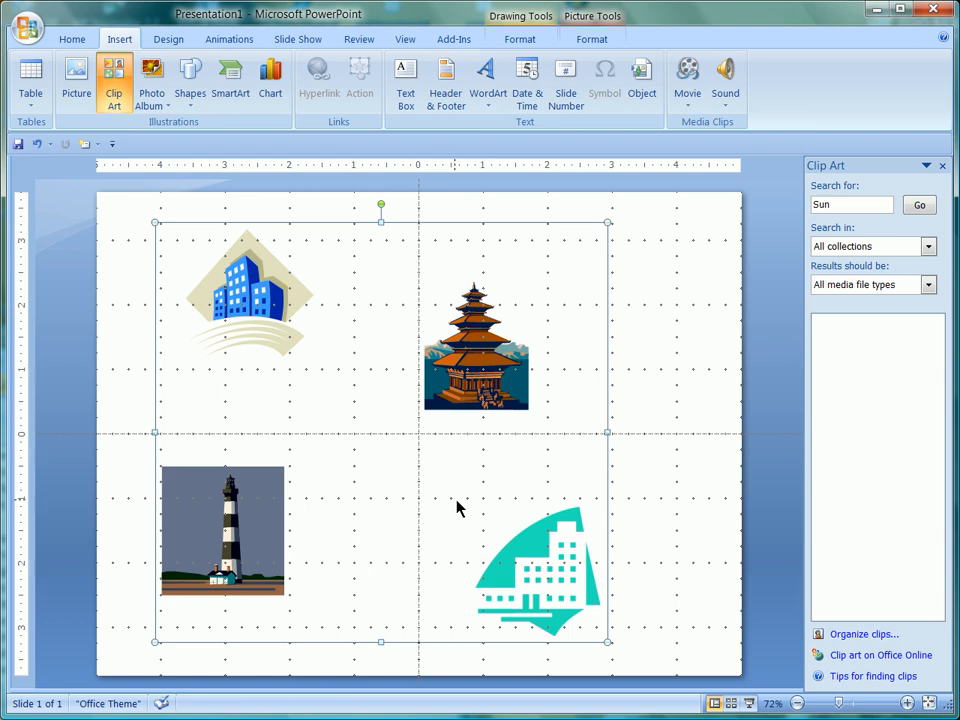
{"action": "left_click", "coordinate": [652, 380]}
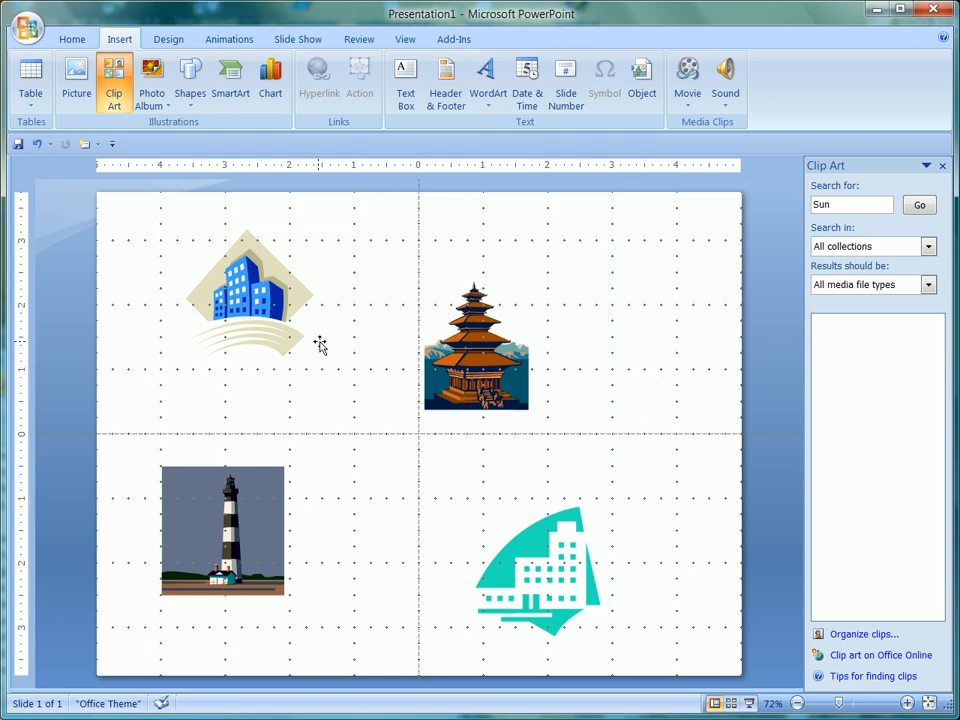
{"action": "left_click", "coordinate": [237, 310]}
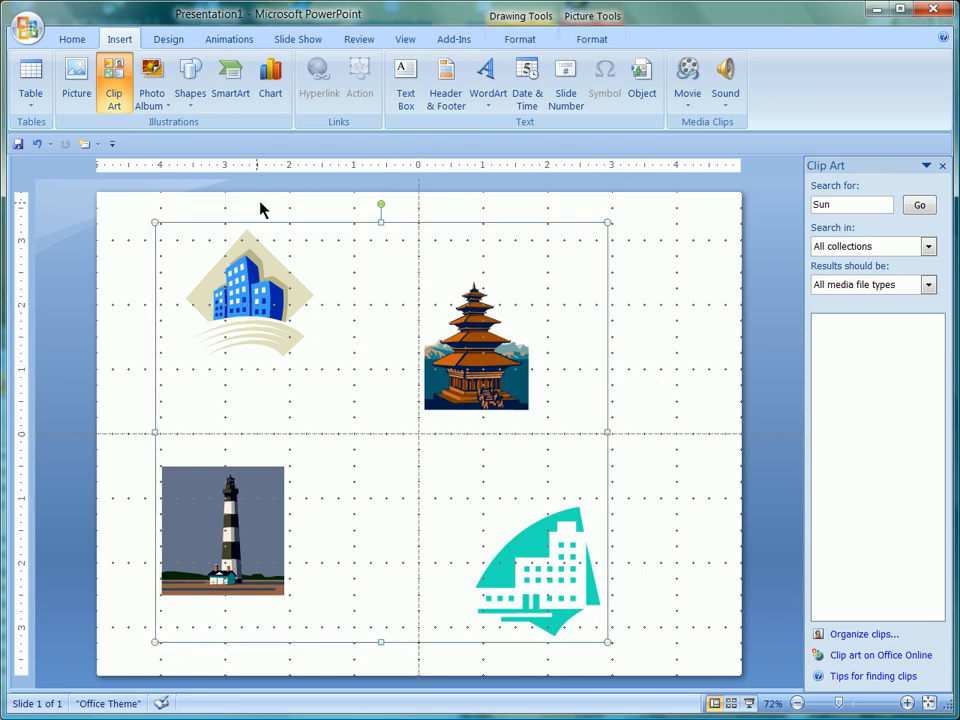
{"action": "right_click", "coordinate": [471, 304]}
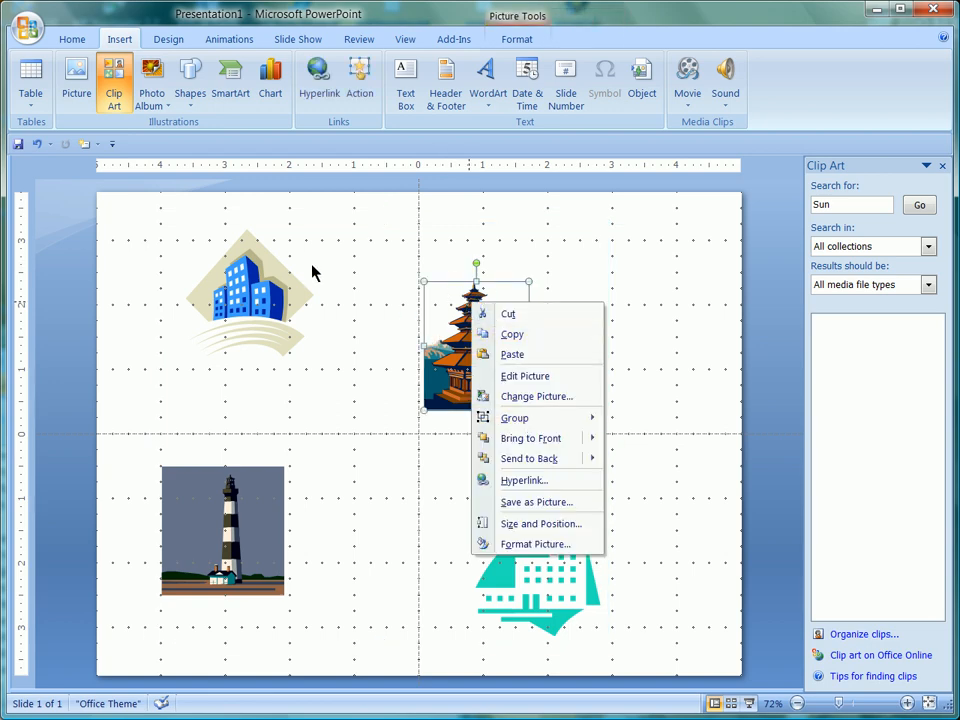
{"action": "left_click", "coordinate": [269, 254]}
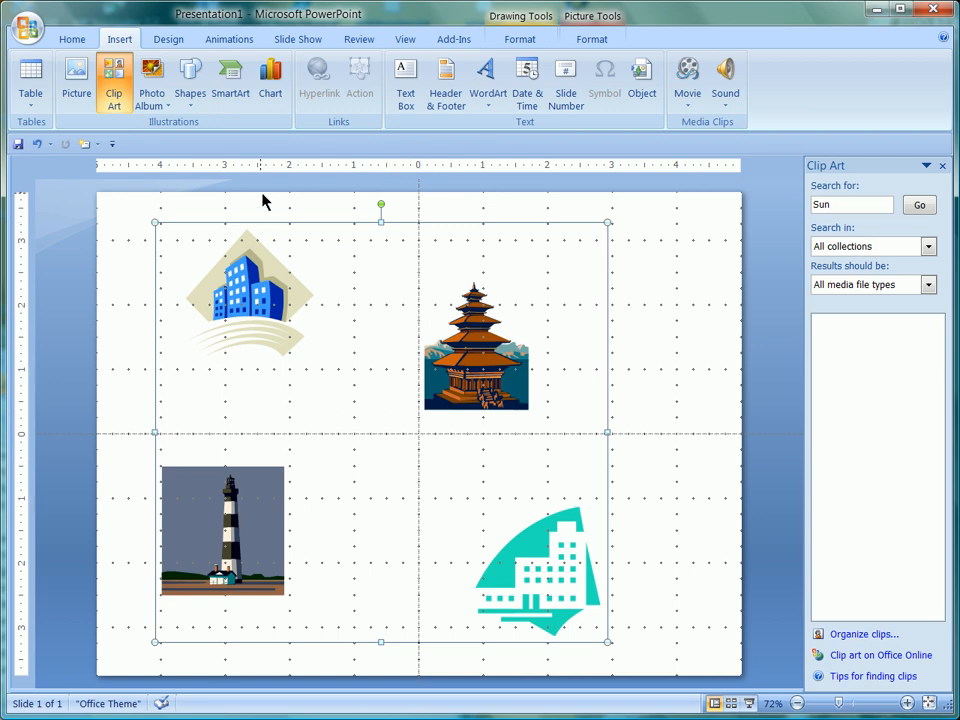
Step: Ungroup the grouped blue office-building, lighthouse and teal building pictures
{"action": "right_click", "coordinate": [251, 244]}
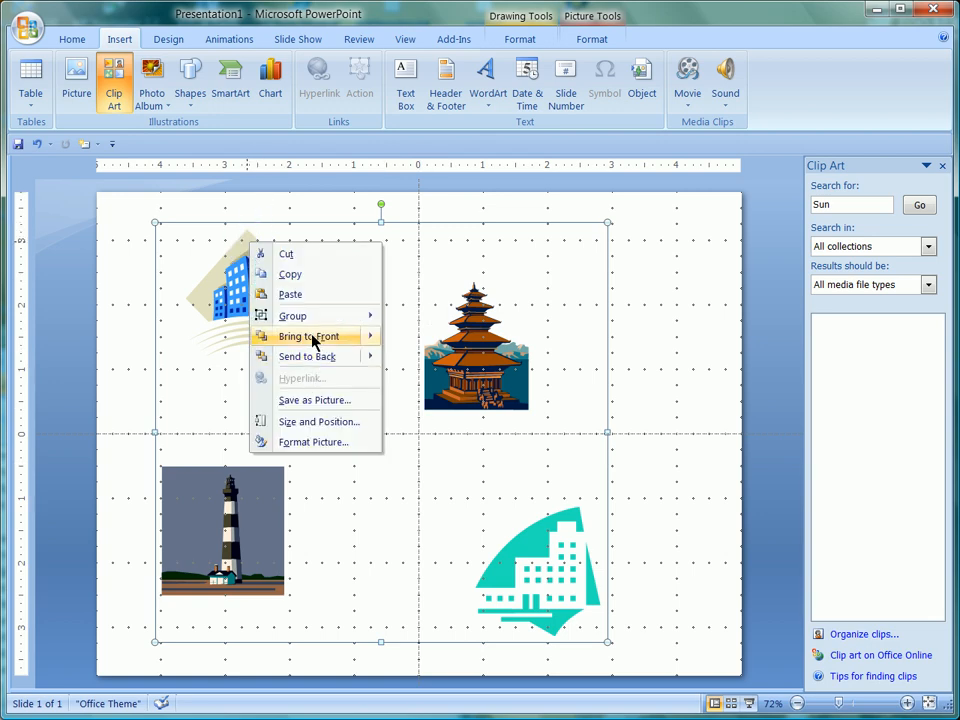
{"action": "mouse_move", "coordinate": [312, 318]}
{"action": "left_click", "coordinate": [425, 359]}
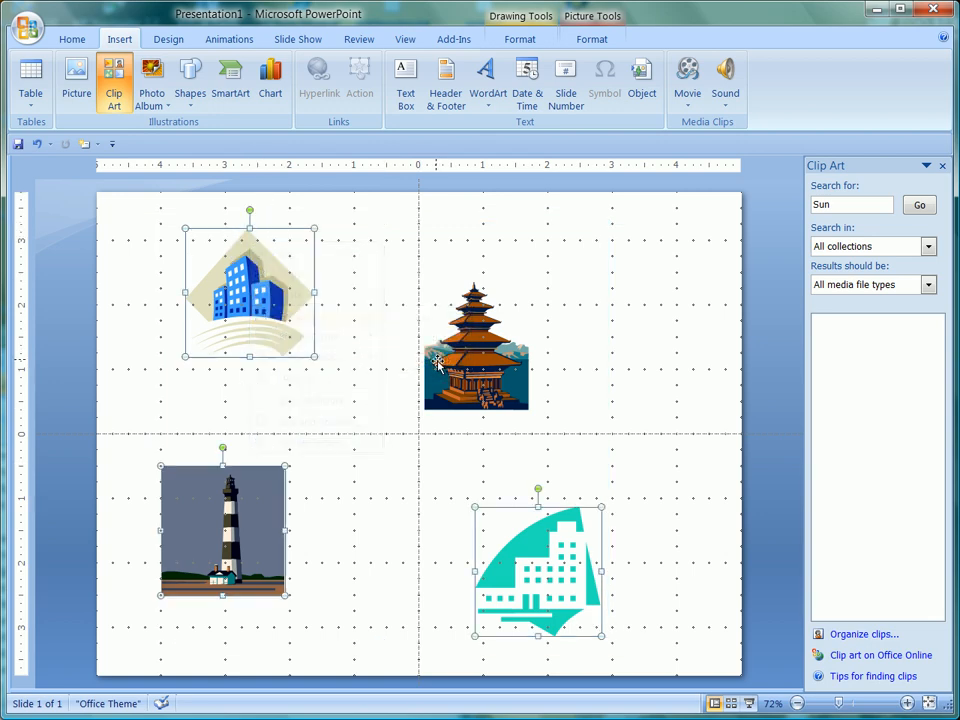
Step: Practise selecting: pick the blue office-building and pagoda pictures together, then draw a selection box around only the pagoda
{"action": "left_click", "coordinate": [550, 265]}
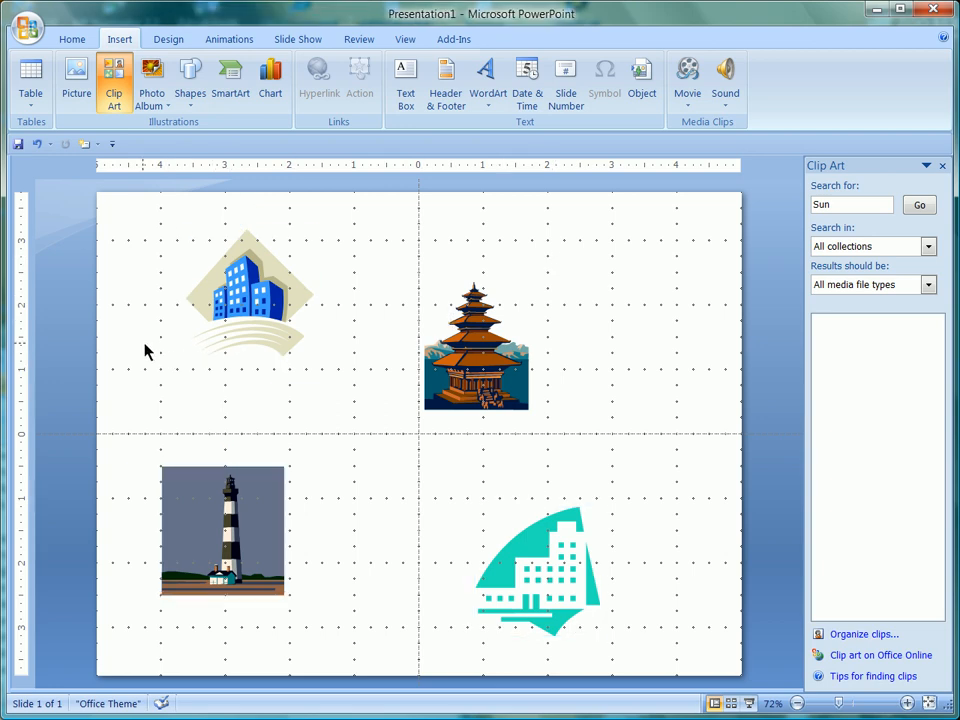
{"action": "left_click", "coordinate": [230, 300]}
{"action": "left_click", "coordinate": [436, 404], "text": "shift"}
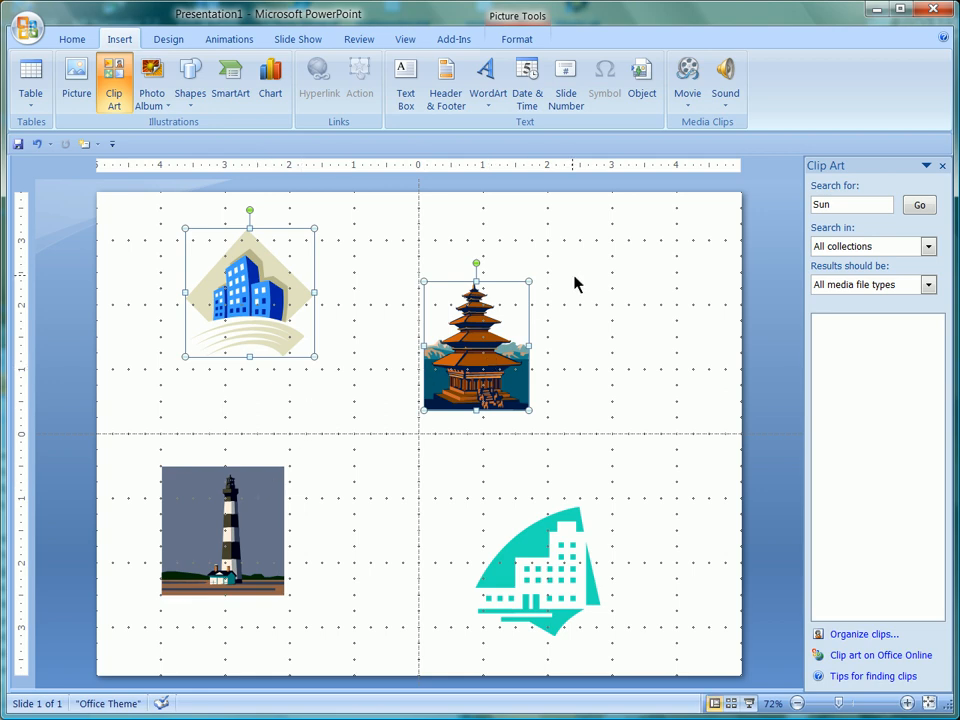
{"action": "left_click", "coordinate": [507, 414]}
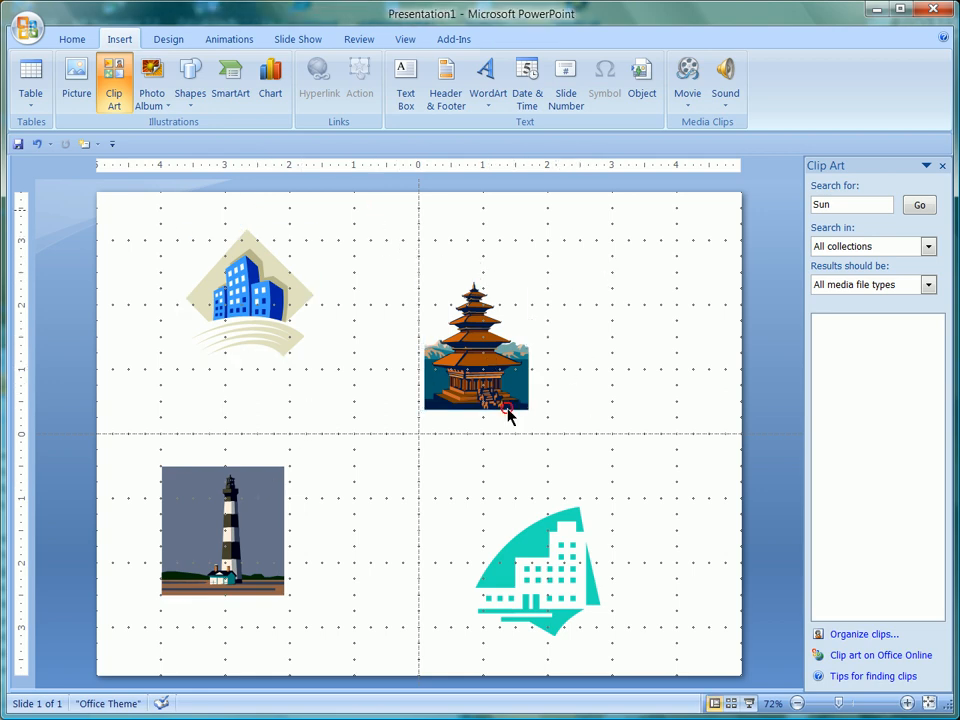
{"action": "left_click_drag", "start_coordinate": [507, 409], "coordinate": [373, 601]}
{"action": "left_click_drag", "start_coordinate": [662, 226], "coordinate": [378, 450]}
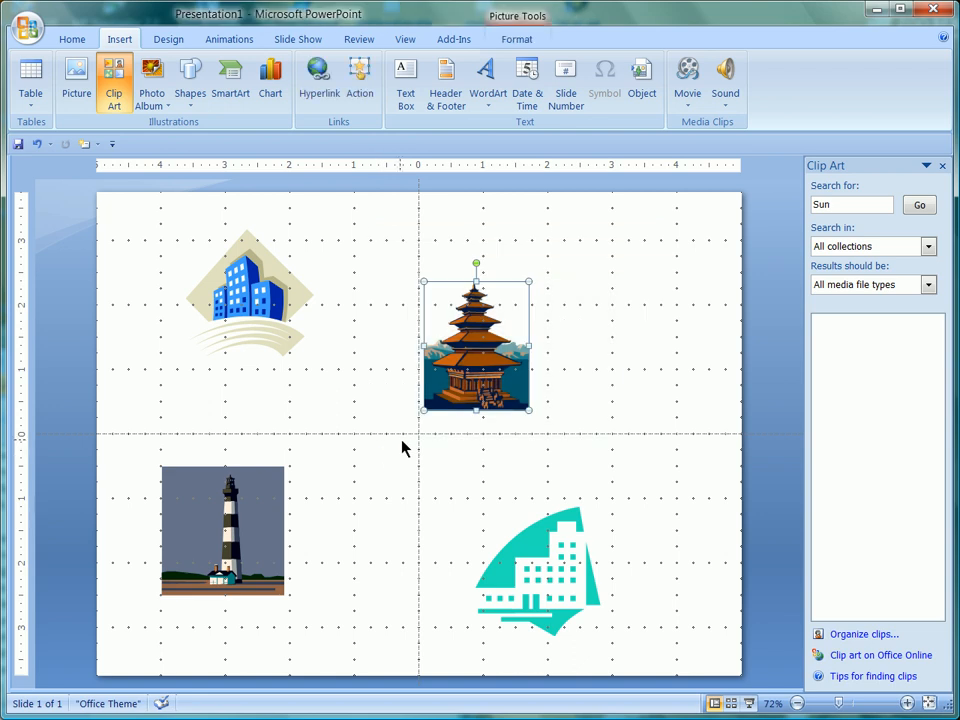